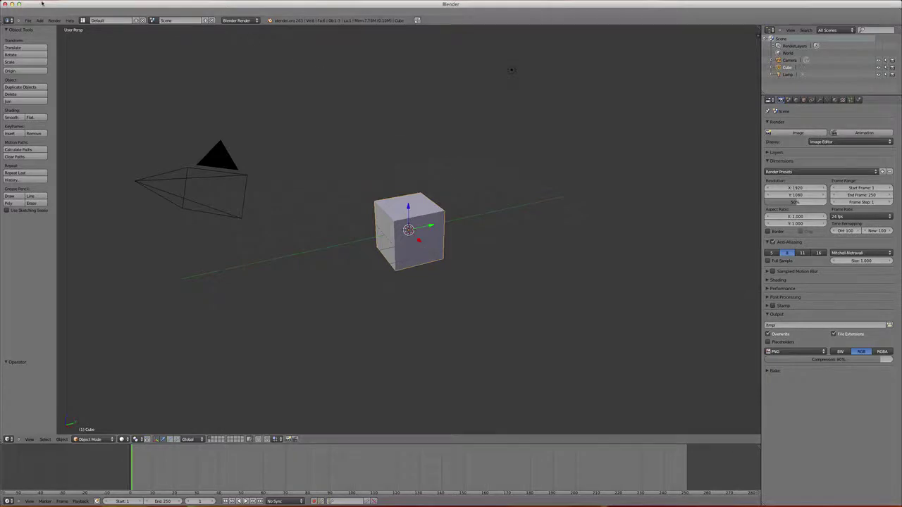
Switch to the Compositing screen layout and enlarge the node and image editors, shrinking the properties area and 3D view to slivers.
left_click(83, 19)
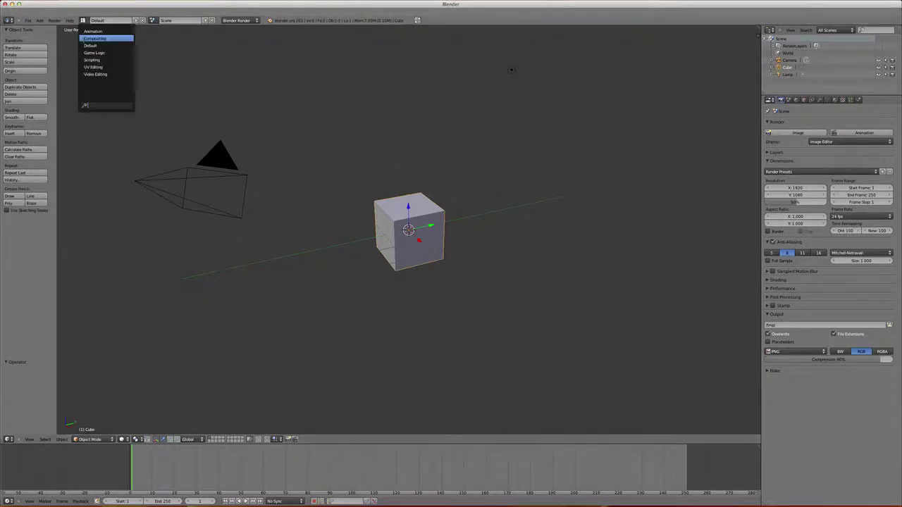
left_click(85, 34)
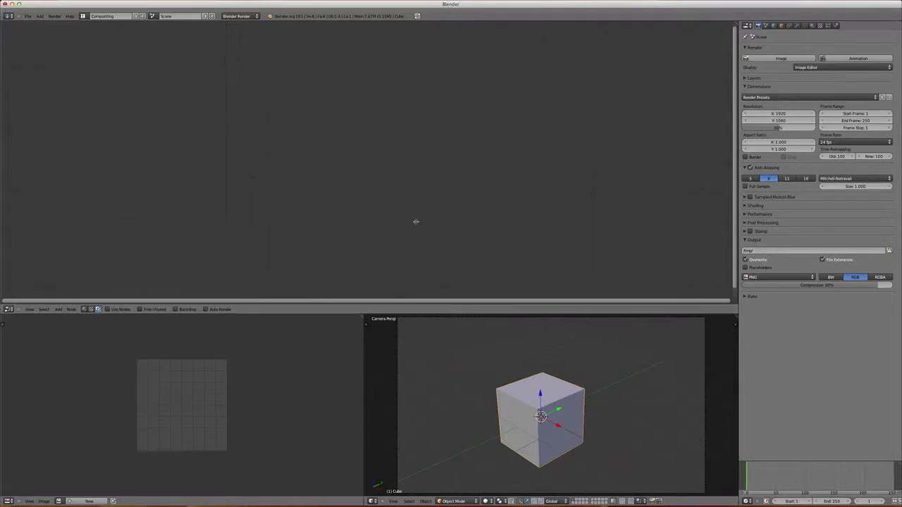
left_click_drag(375, 313, 384, 253)
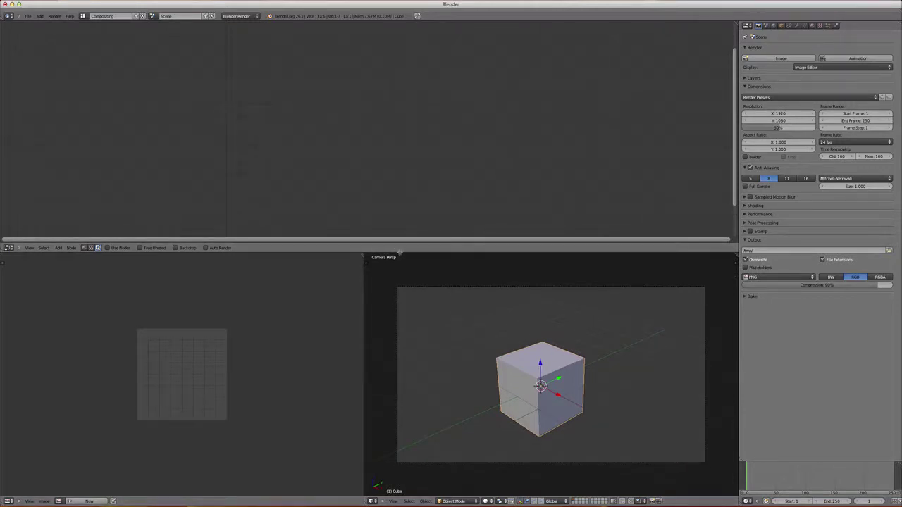
mouse_move(401, 249)
left_mouse_down()
mouse_move(401, 201)
mouse_move(405, 268)
mouse_move(408, 245)
mouse_move(409, 258)
left_mouse_up()
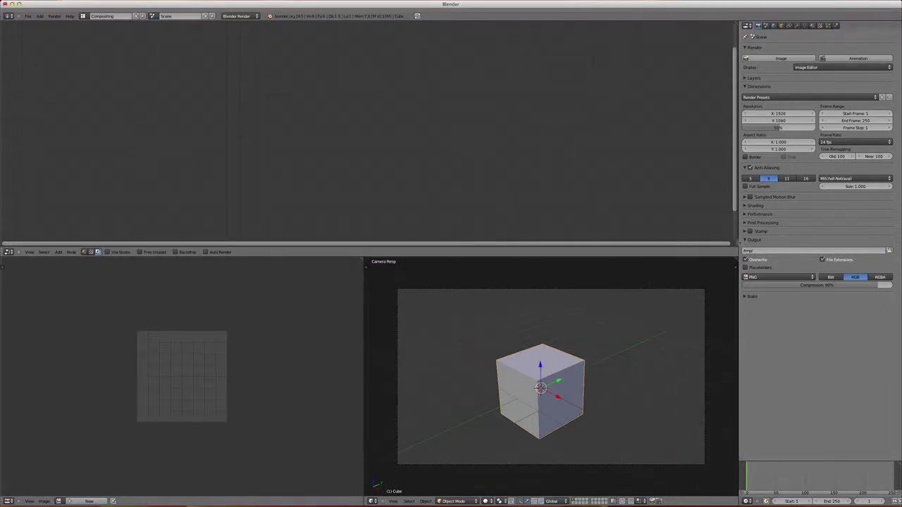
left_click_drag(739, 244, 893, 244)
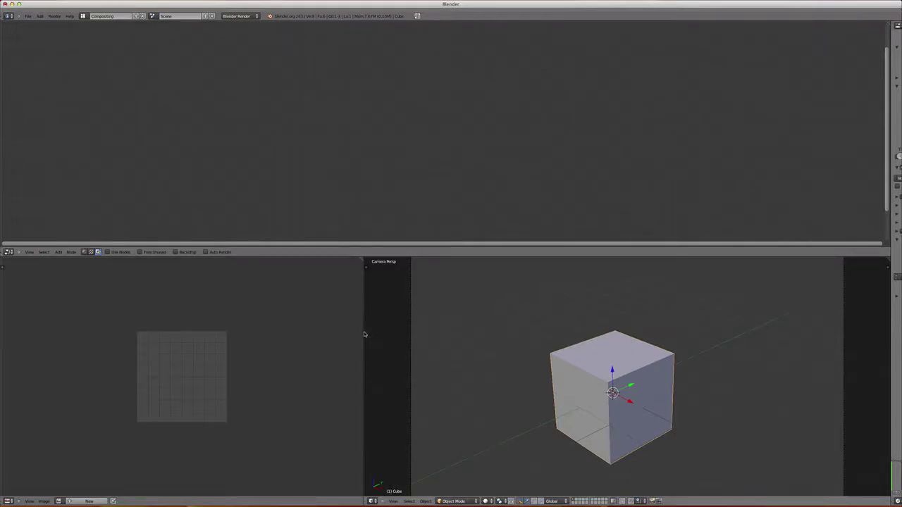
left_click_drag(363, 338, 880, 367)
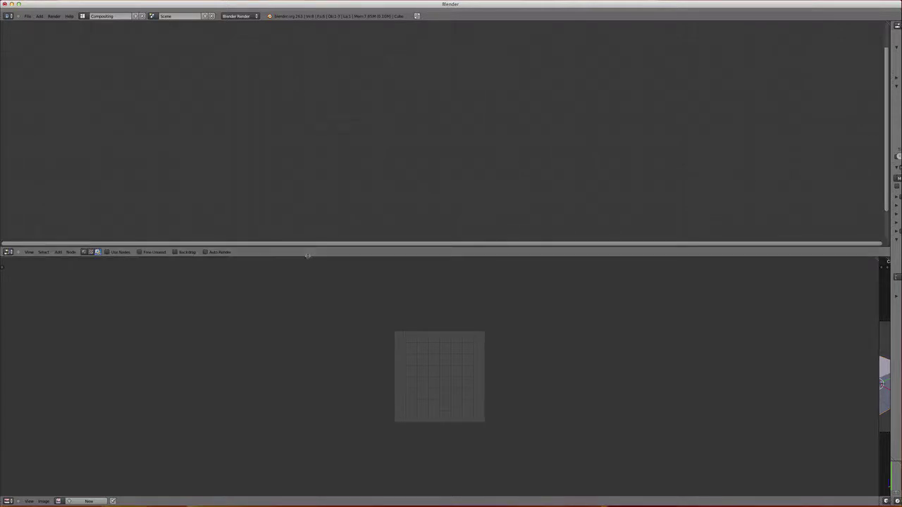
left_click_drag(309, 256, 308, 268)
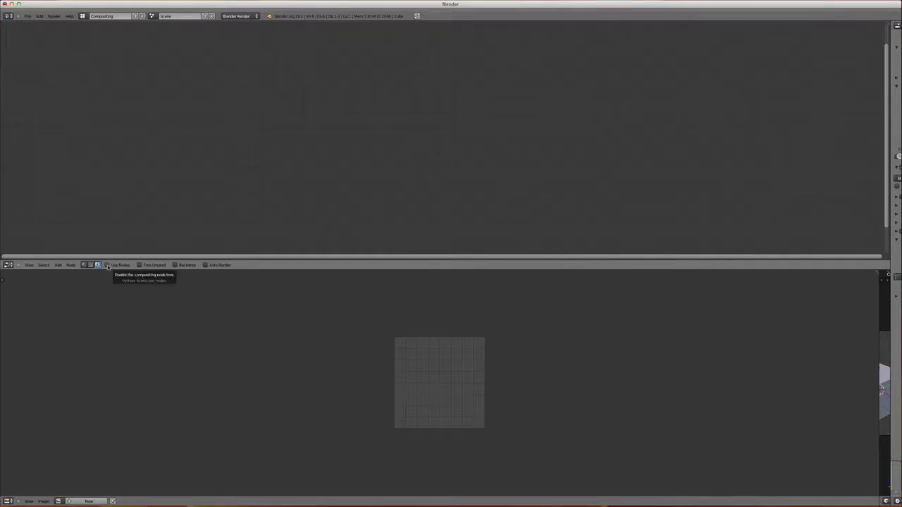
Switch to Finder and try to bring cat-with-staring-eyes.jpeg from the images folder into the empty node editor.
key("super+Tab")
key("super+Tab")
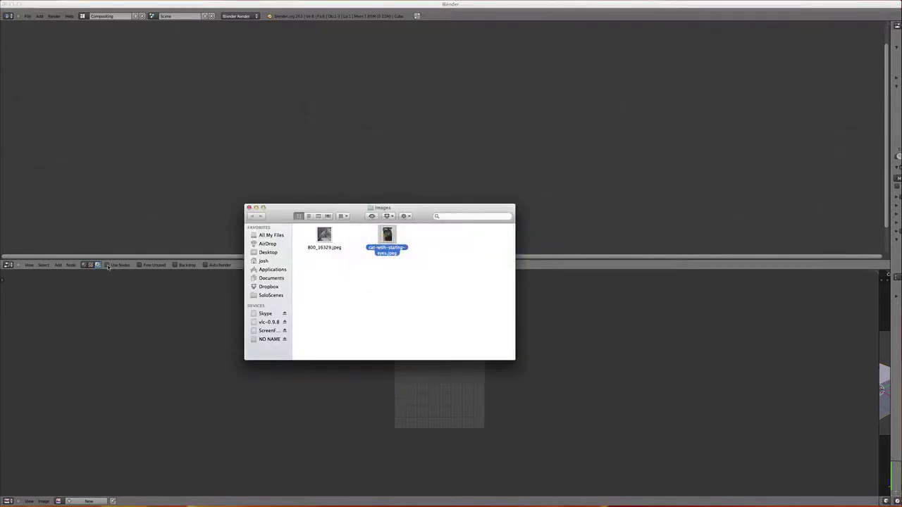
left_click(382, 237)
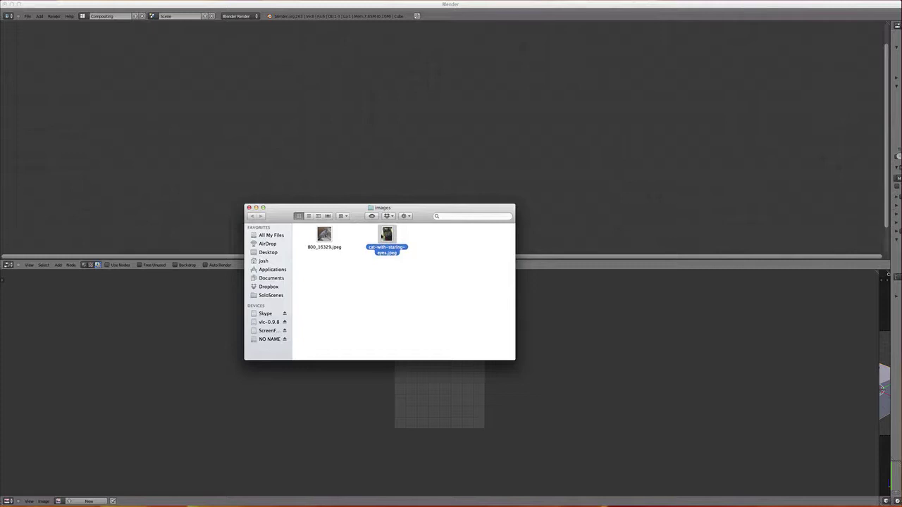
left_click_drag(382, 237, 198, 80)
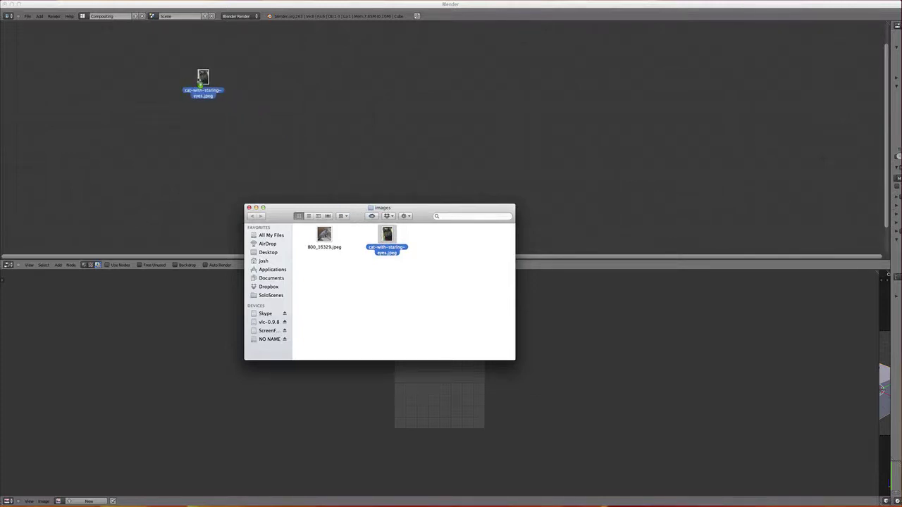
left_click_drag(201, 84, 204, 113)
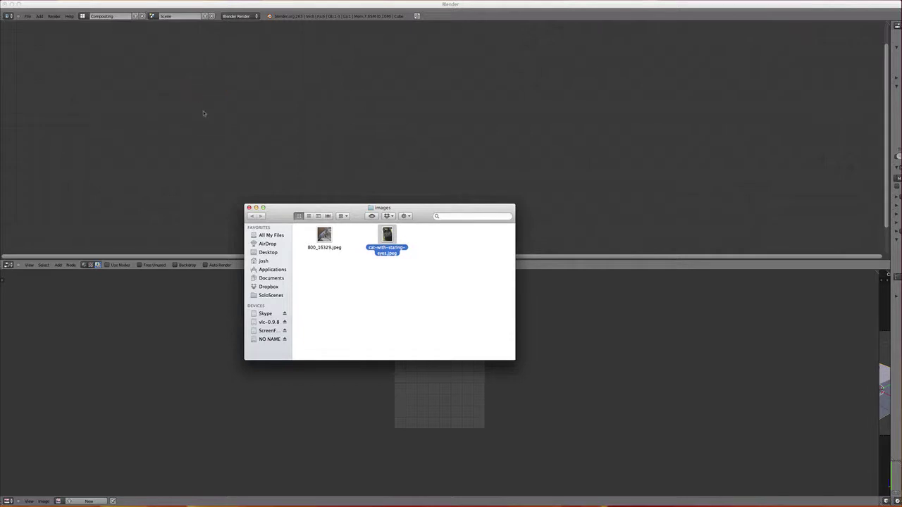
Return to Blender and enable Use Nodes for the compositing node tree.
left_click(107, 267)
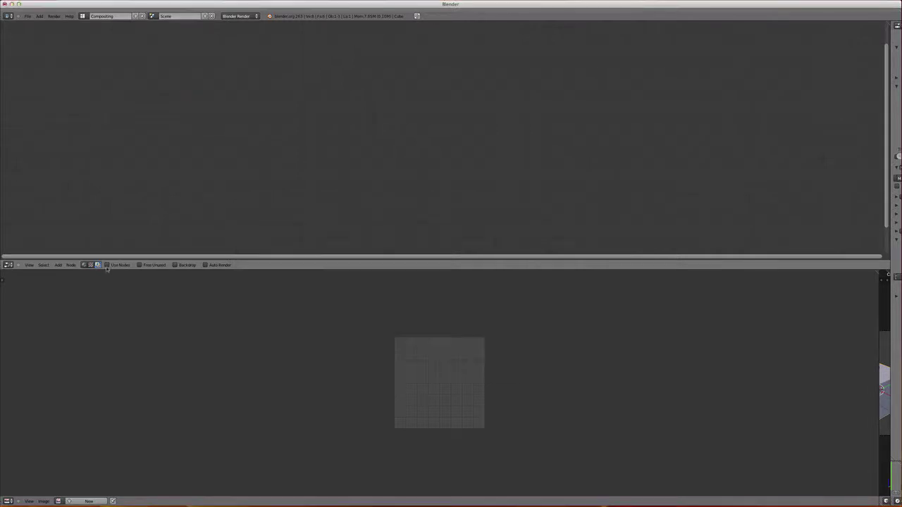
left_click(106, 265)
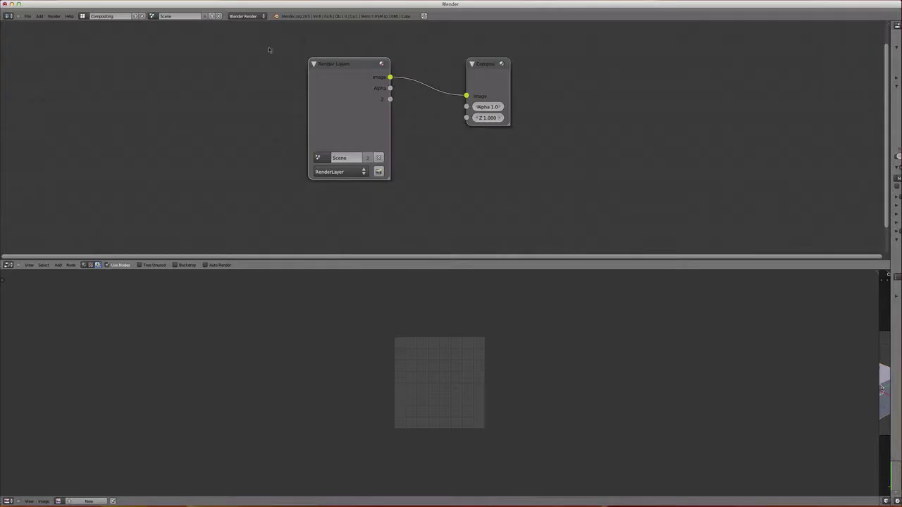
Switch to the Default screen layout and return to the Compositing layout.
left_click(102, 16)
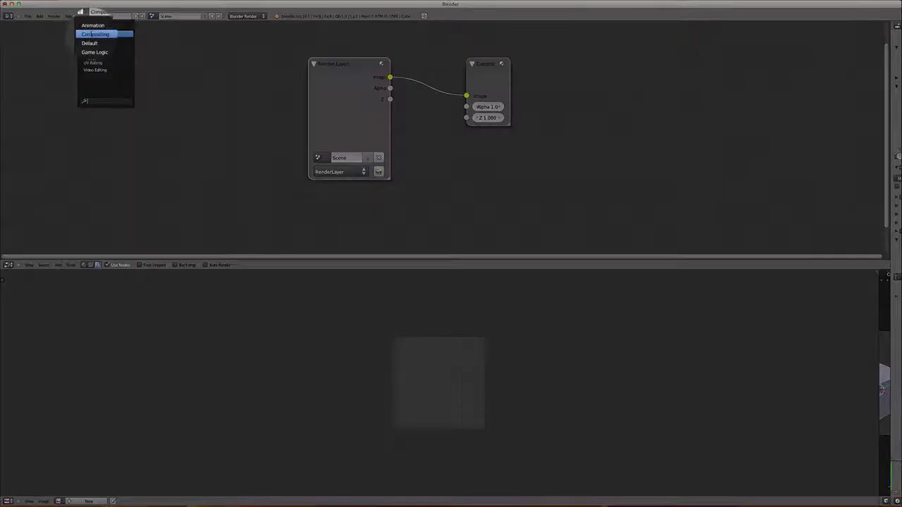
left_click(95, 38)
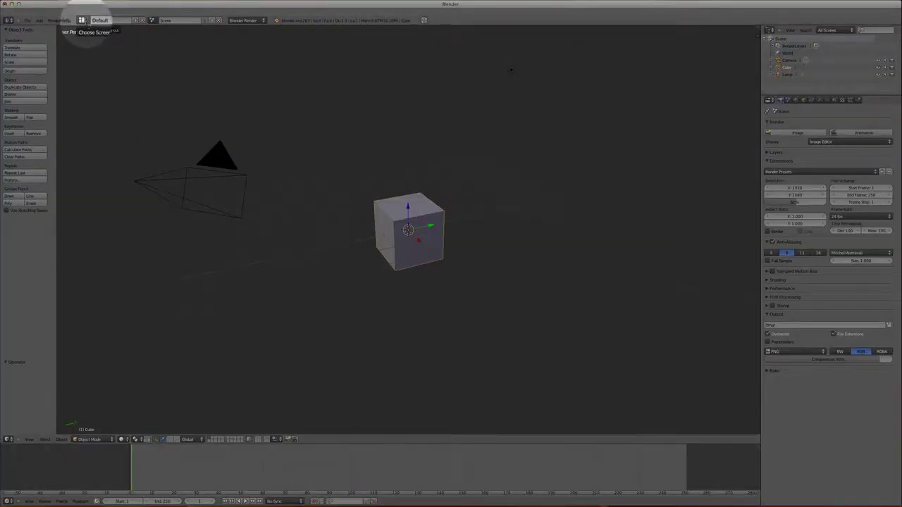
left_click(87, 21)
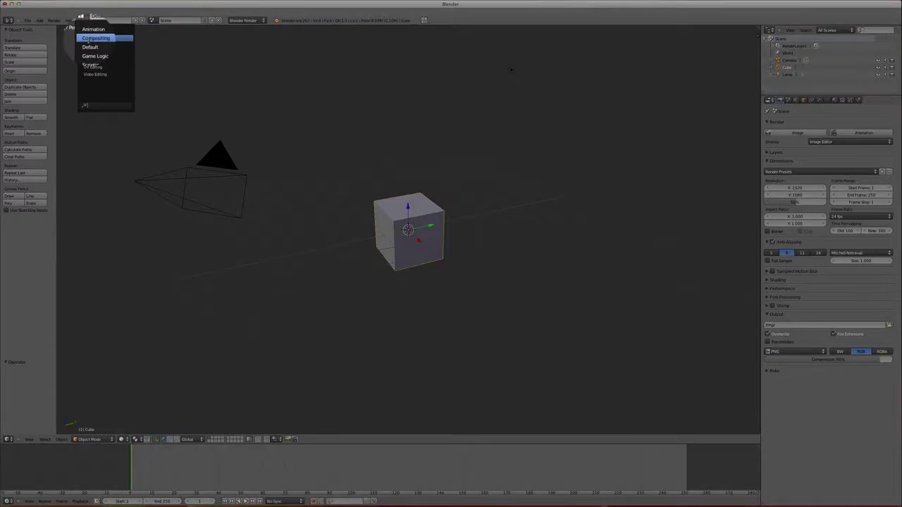
left_click(93, 40)
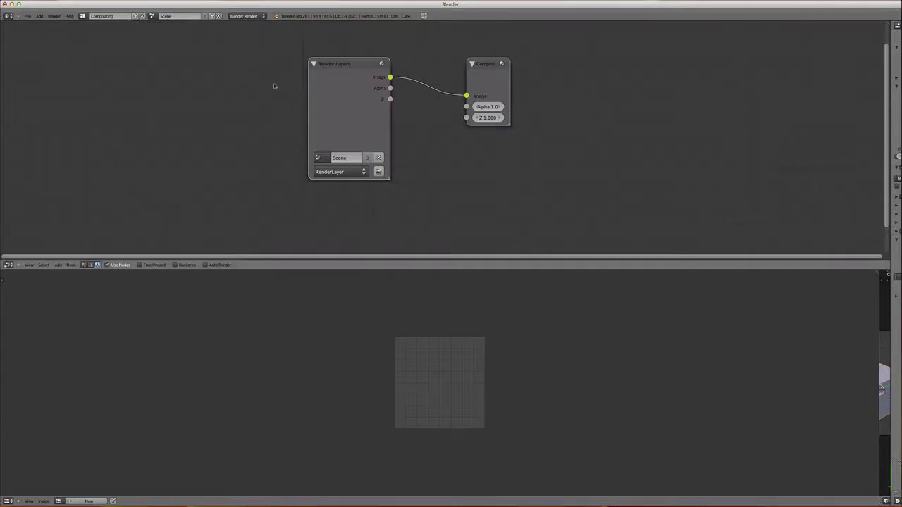
Move the Render Layers node aside and add cat-with-staring-eyes.jpeg from the Finder images folder as an Image node in Blender.
left_click_drag(308, 97, 120, 71)
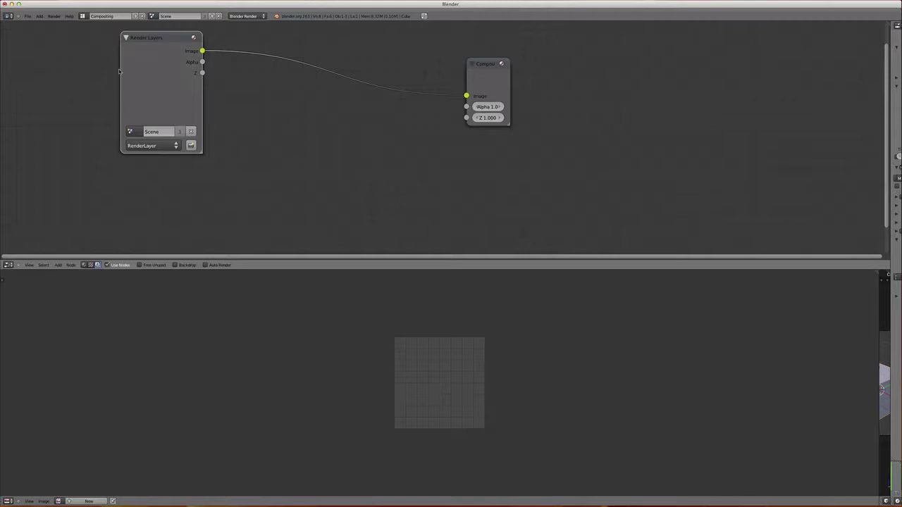
key("super+Tab")
key("super+Tab")
key("super+shift+Tab")
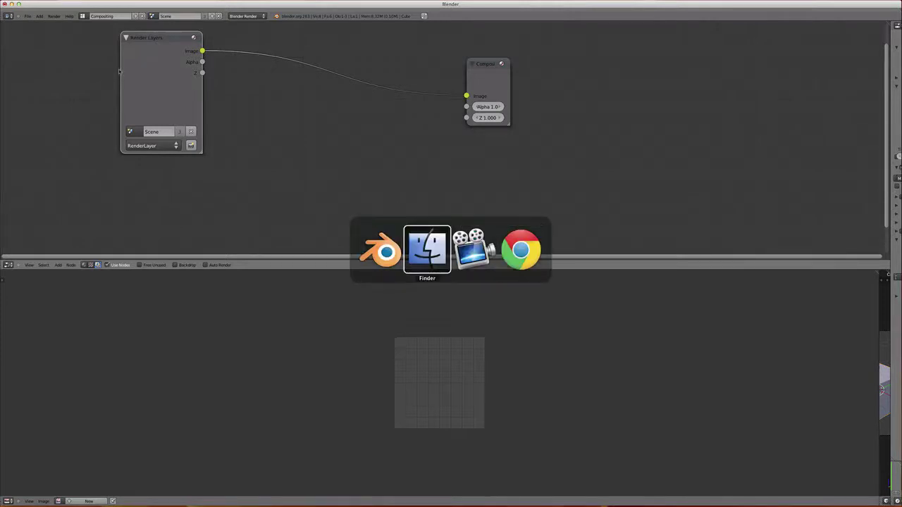
left_click_drag(387, 237, 250, 123)
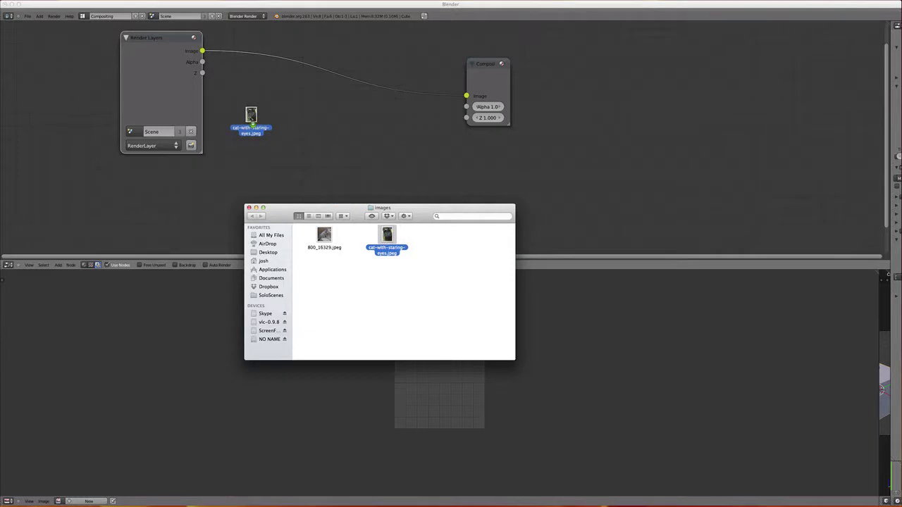
left_click_drag(252, 124, 236, 81)
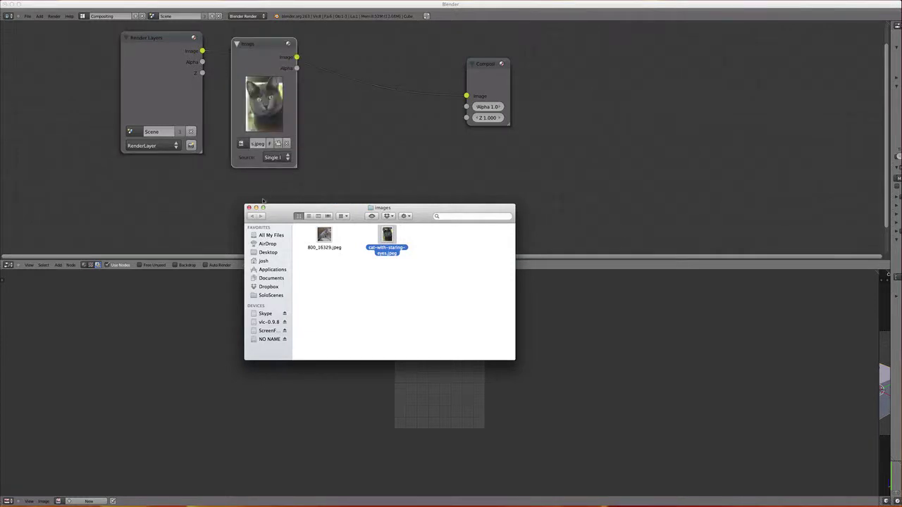
left_click(370, 7)
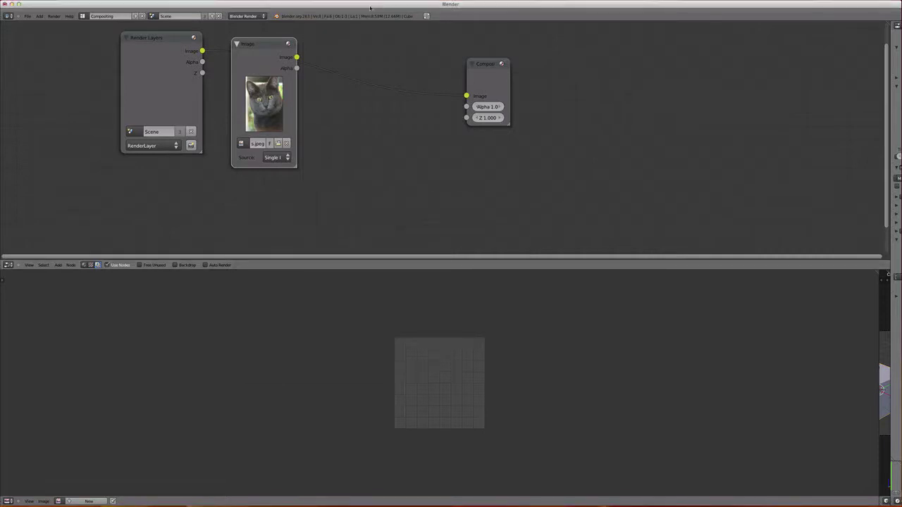
Delete the Render Layers node and reposition the cat Image node in the node editor.
left_click_drag(227, 104, 80, 91)
left_click_drag(178, 99, 240, 153)
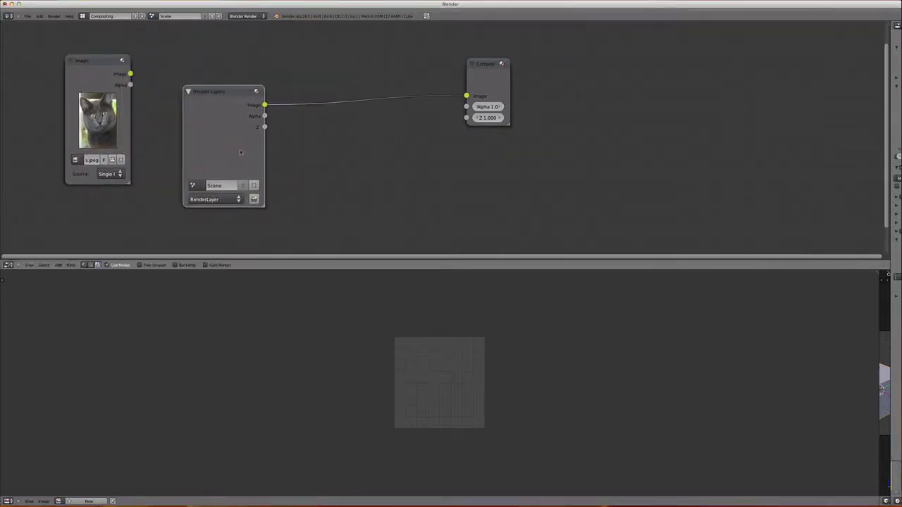
key("x")
left_click(97, 79)
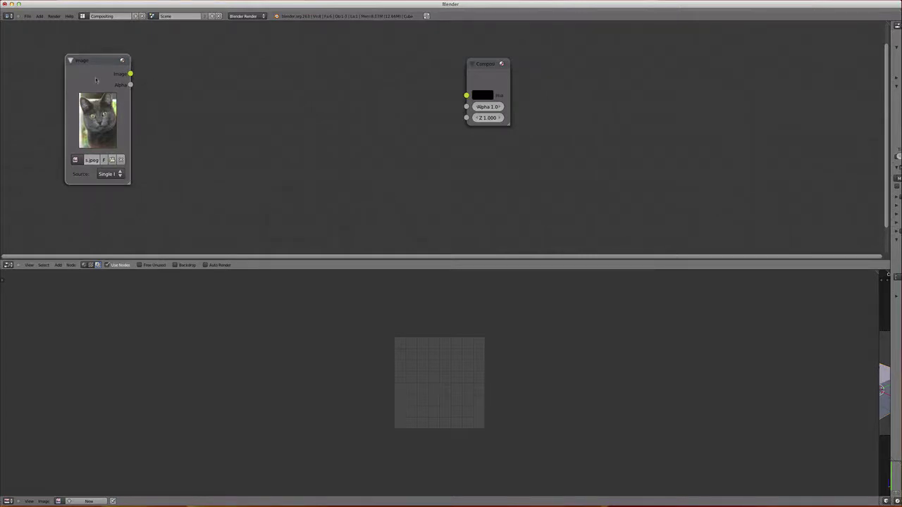
left_click_drag(97, 78, 181, 55)
Widen and move the Composite node, and delete it from the node tree.
left_click(492, 85)
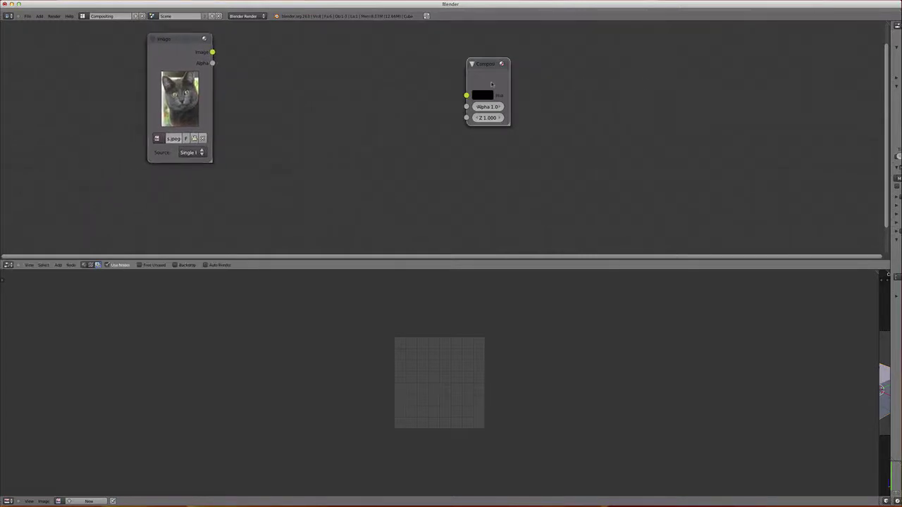
left_click_drag(509, 125, 541, 127)
left_click_drag(511, 83, 515, 103)
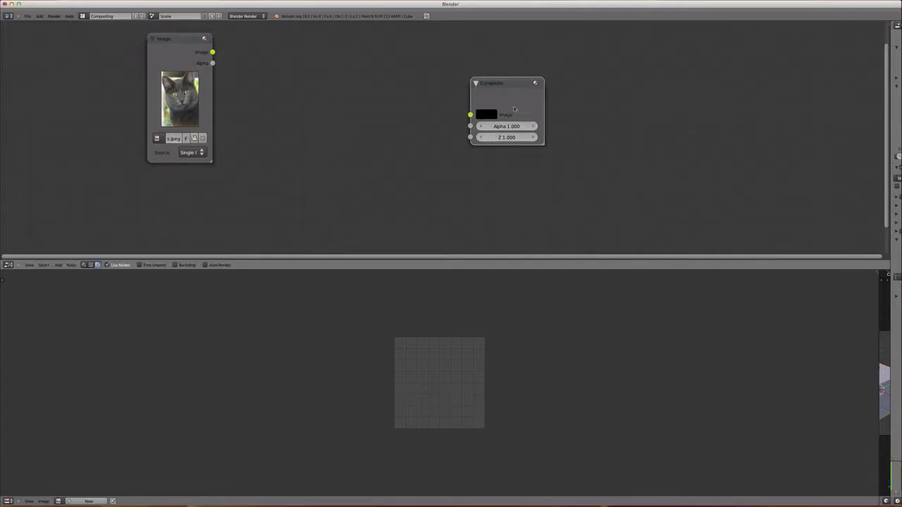
key("x")
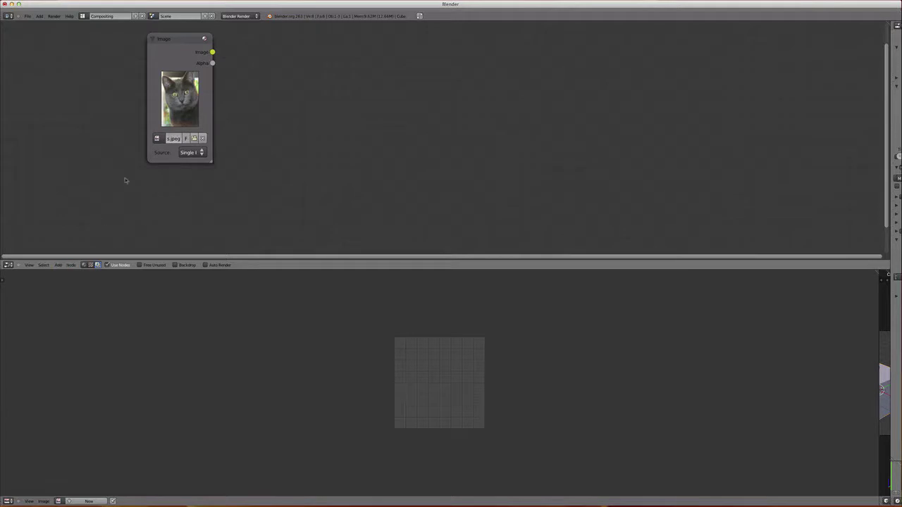
Add a Viewer output node and connect the Image node's Image output to its Image input, placing it well apart.
left_click(177, 57)
left_click(58, 266)
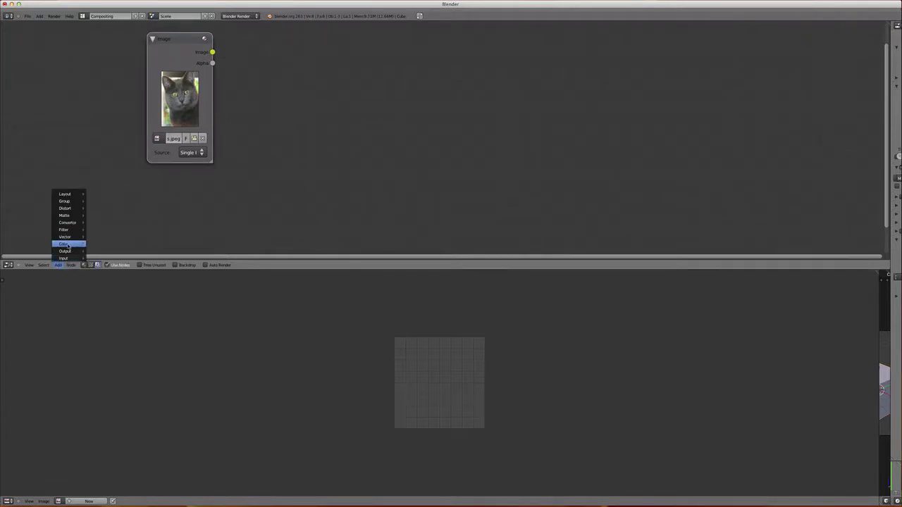
mouse_move(68, 253)
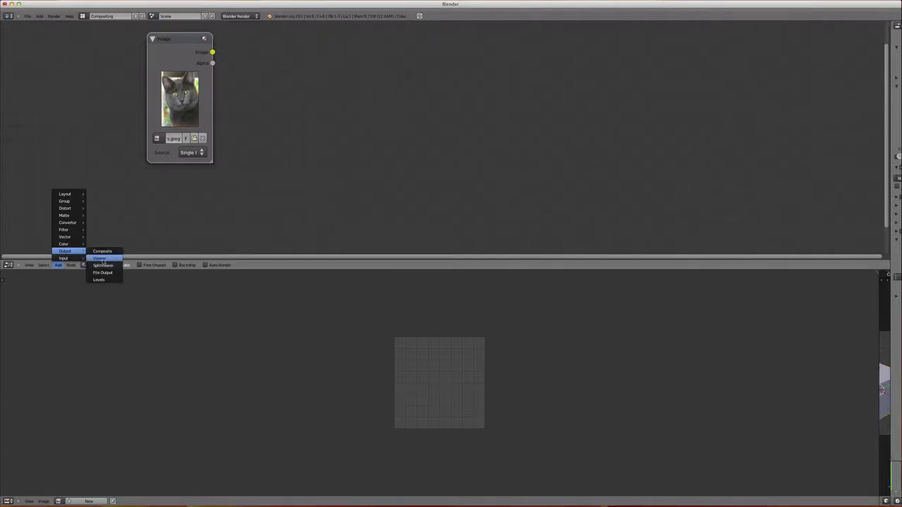
left_click(102, 260)
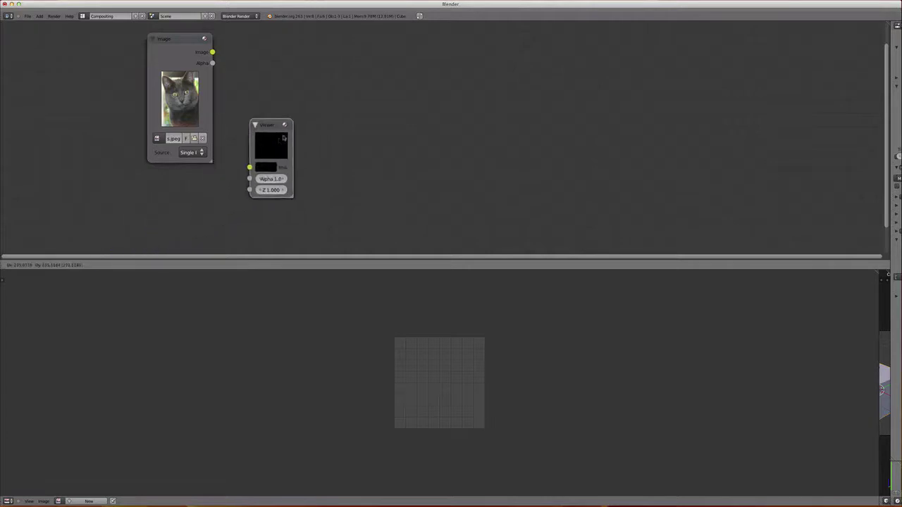
left_click(346, 79)
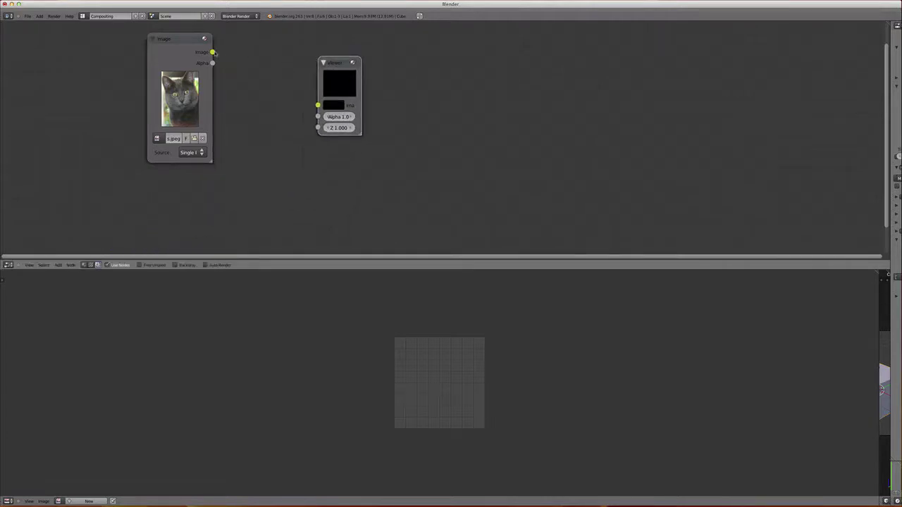
left_click_drag(212, 52, 455, 150)
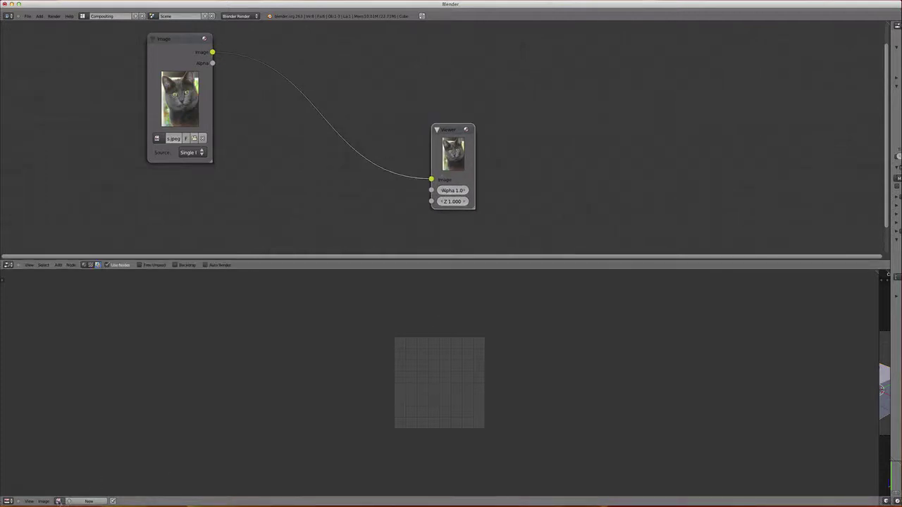
Display the Viewer Node result in the image editor with the whole cat picture in view.
left_click(60, 501)
left_click(84, 433)
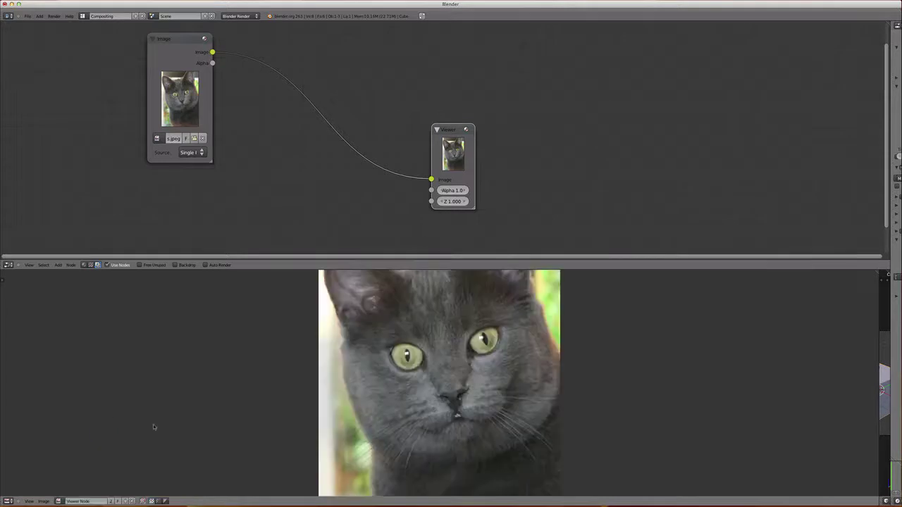
scroll(461, 299, "down", 4)
scroll(451, 303, "up", 4)
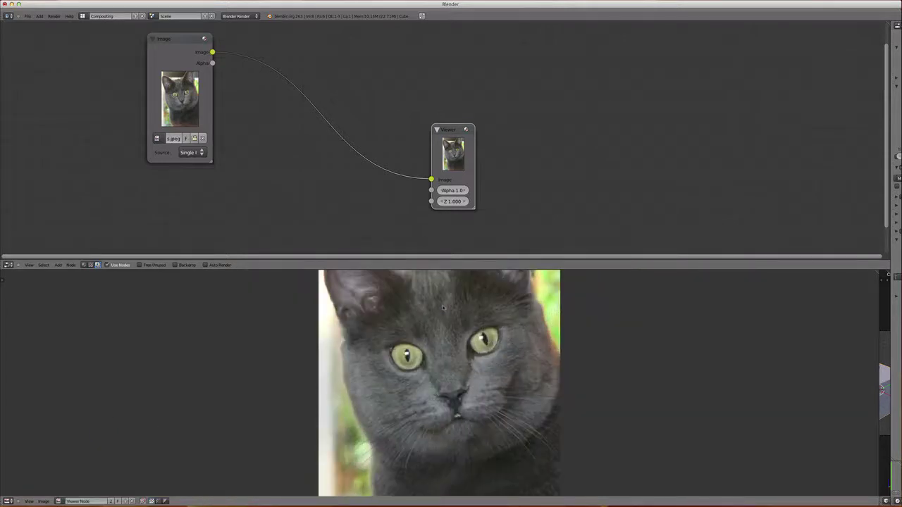
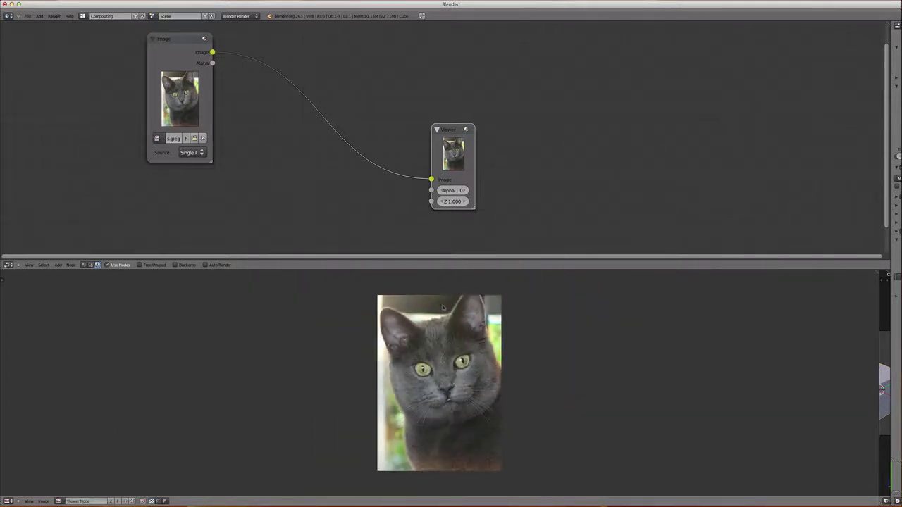
Reposition the Viewer node and move the Image node away from it to leave room between them.
scroll(444, 307, "down", 1)
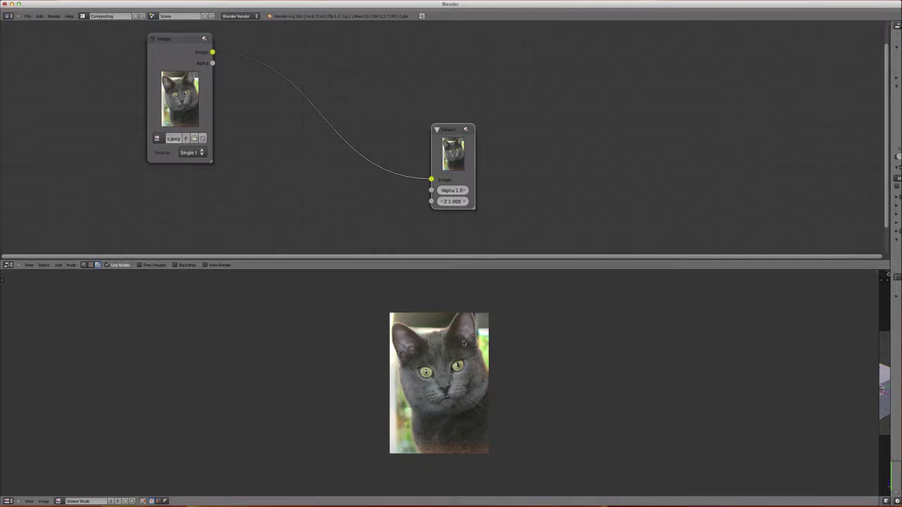
scroll(463, 342, "up", 2)
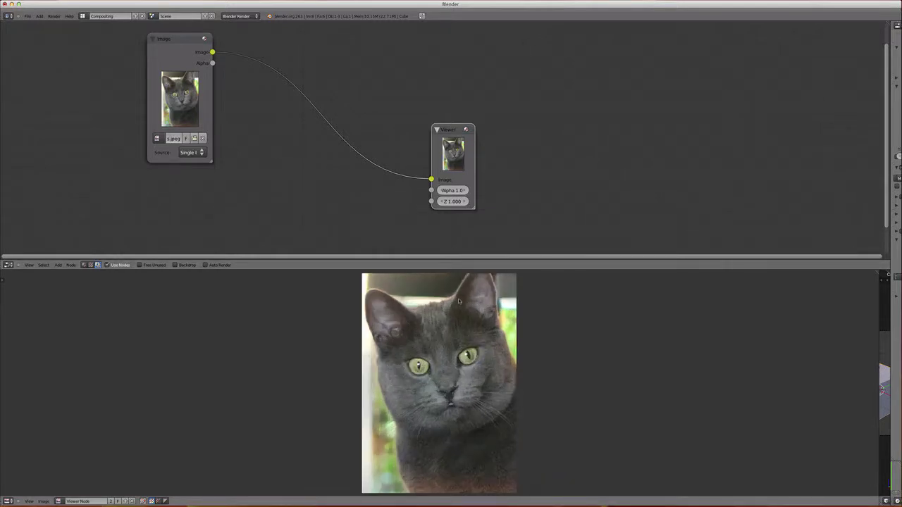
scroll(511, 171, "down", 1)
left_click_drag(451, 148, 464, 132)
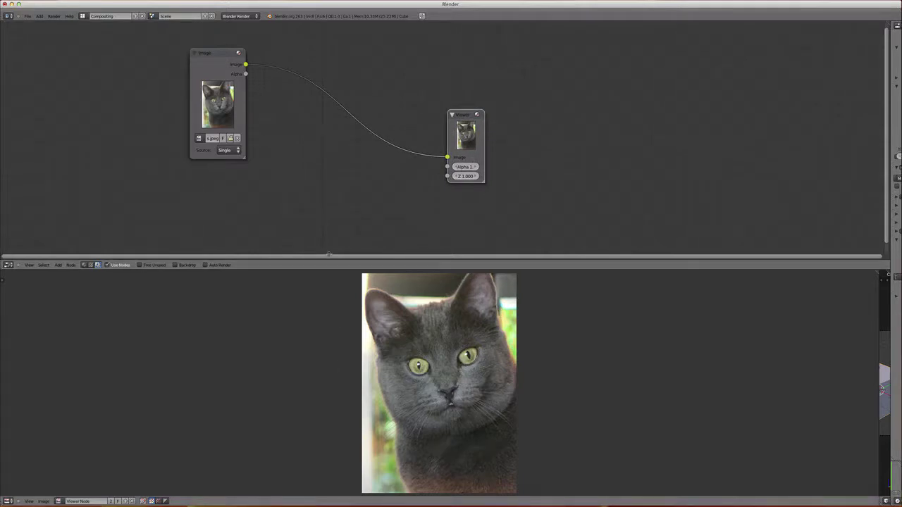
left_click(56, 265)
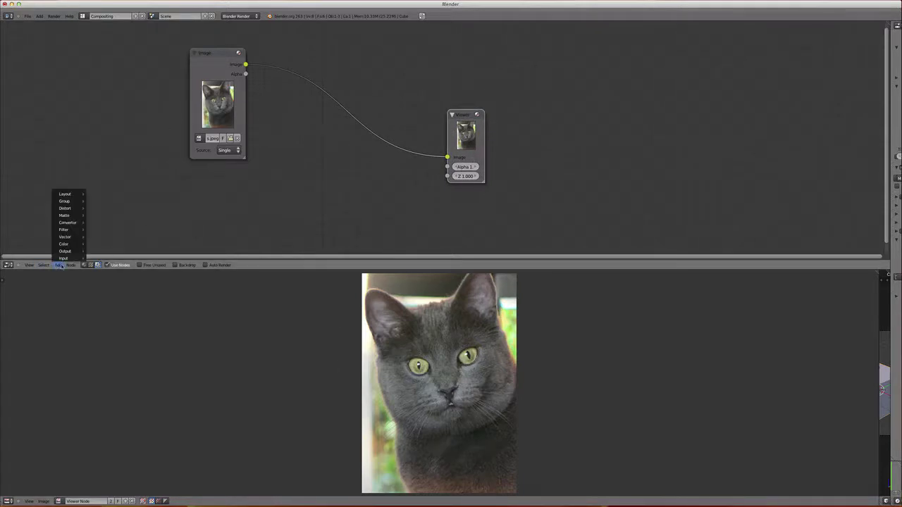
left_click_drag(226, 81, 187, 86)
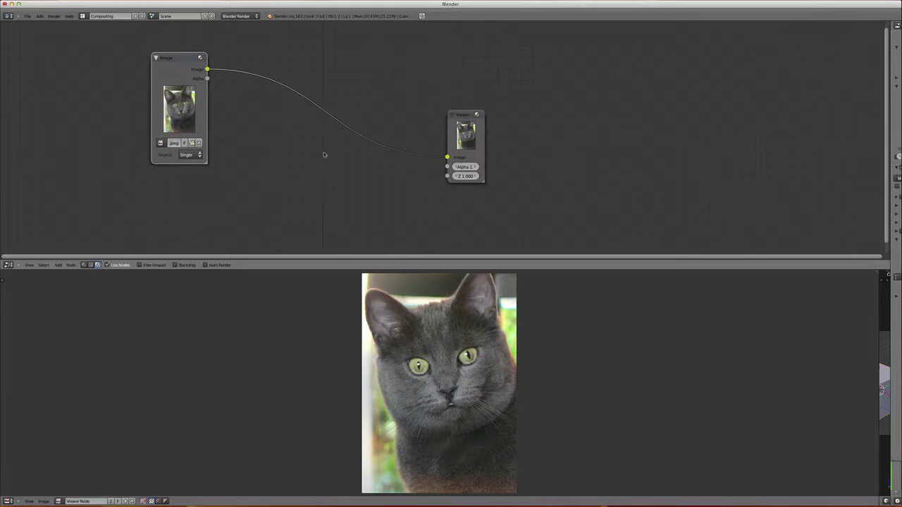
Add an RGB Curves color node into the link between Image and Viewer, moving the Viewer node farther away.
key("shift+a")
mouse_move(325, 154)
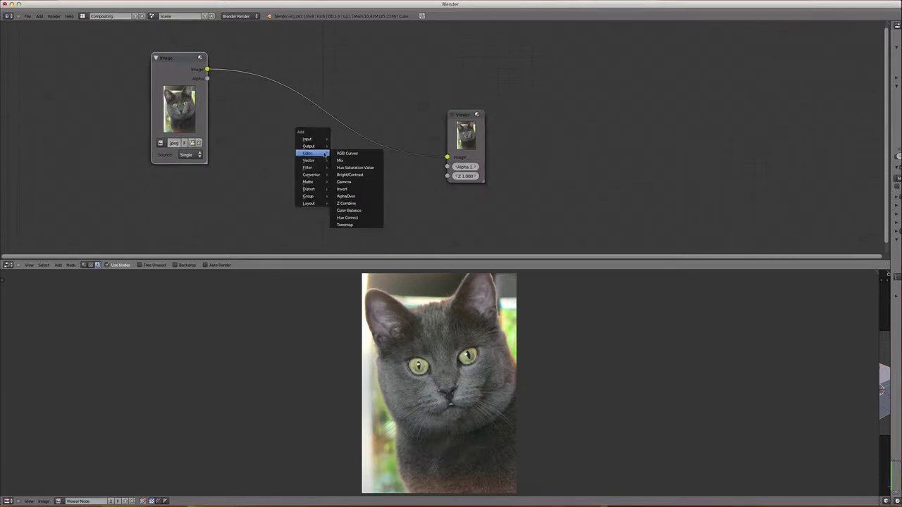
left_click(345, 153)
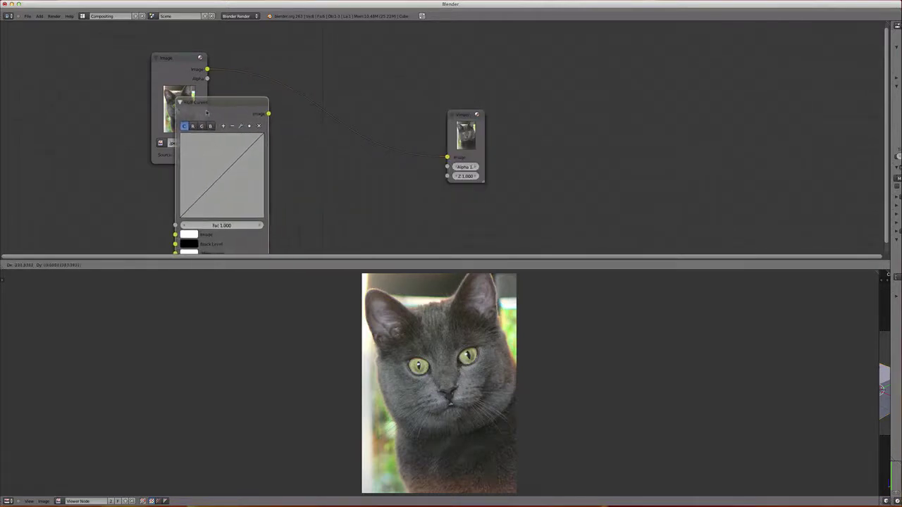
left_click(368, 48)
left_click_drag(469, 144, 600, 141)
left_click(421, 48)
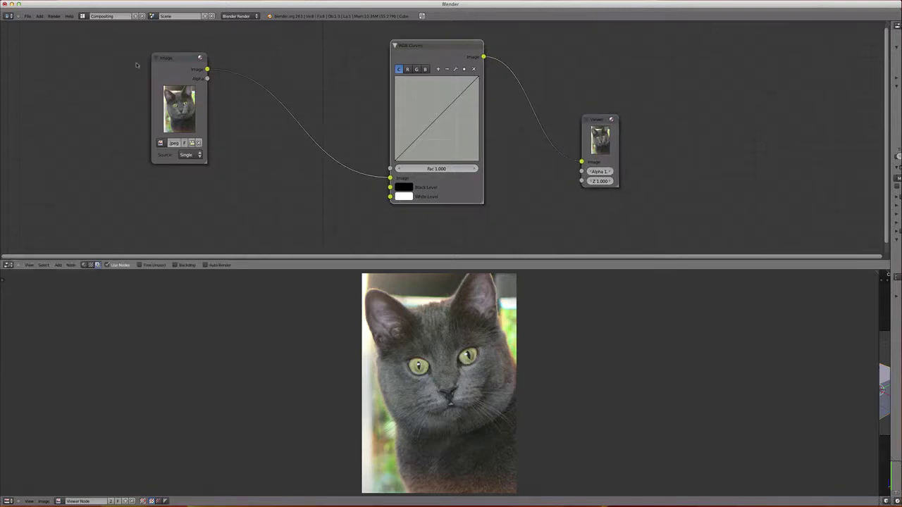
Move the Image node farther from RGB Curves and insert a Hue Saturation Value node into their link, close to the Image node.
scroll(161, 83, "down", 1)
left_click_drag(189, 84, 43, 76)
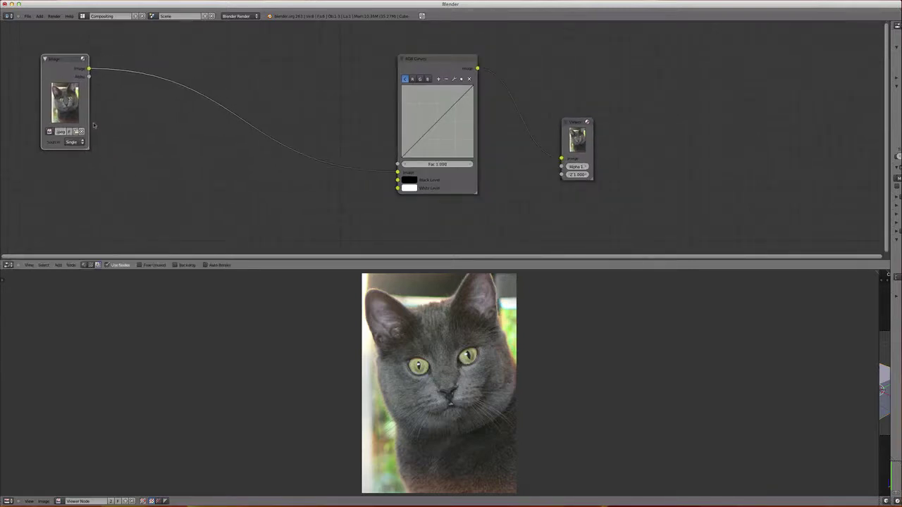
left_click(62, 265)
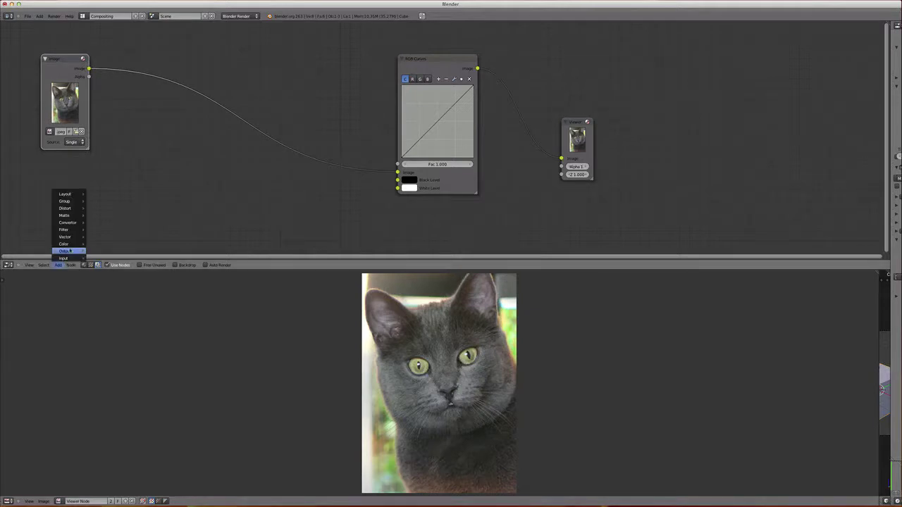
mouse_move(67, 244)
left_click(117, 259)
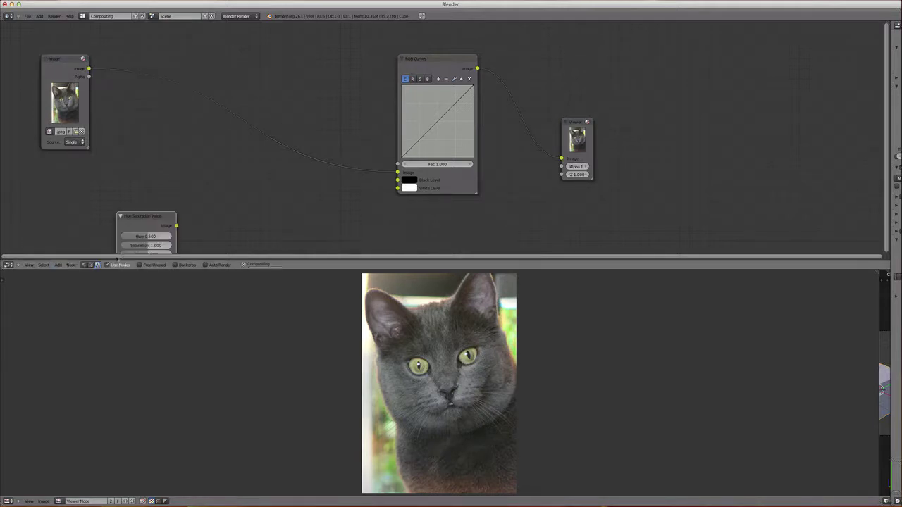
left_click(161, 69)
Insert a Color Balance node between Hue Saturation Value and RGB Curves, moving the RGB Curves and Viewer nodes farther along.
left_click(57, 266)
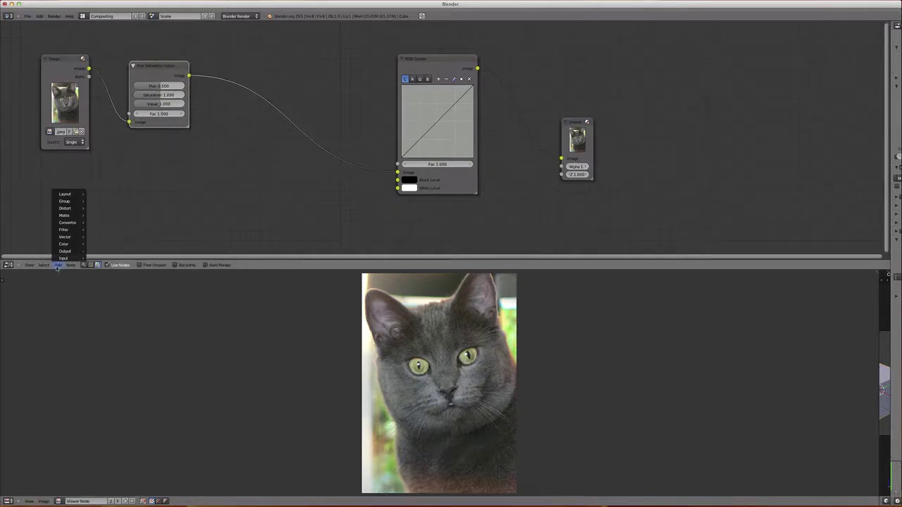
mouse_move(65, 243)
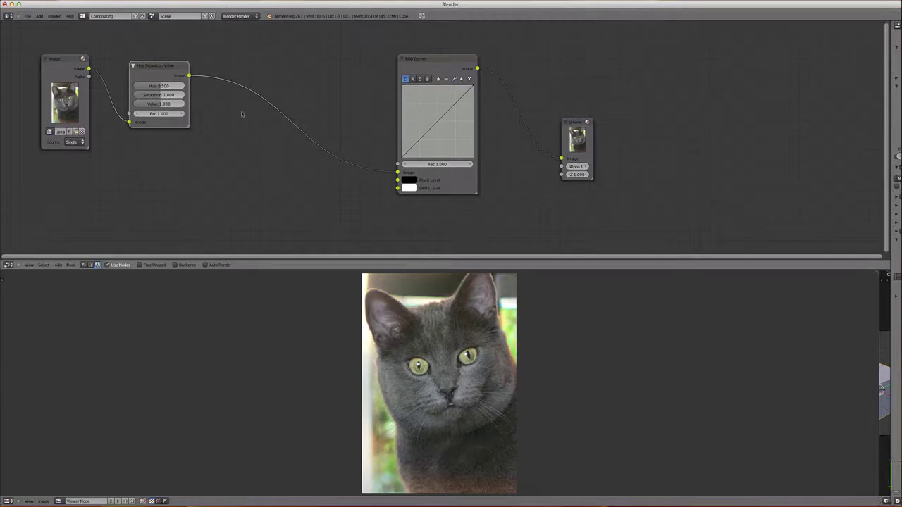
key("shift+a")
mouse_move(241, 121)
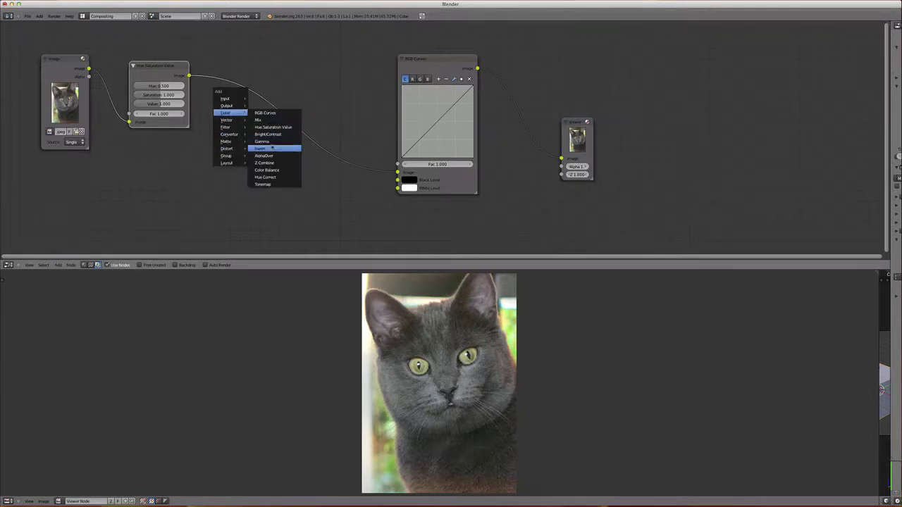
left_click(267, 170)
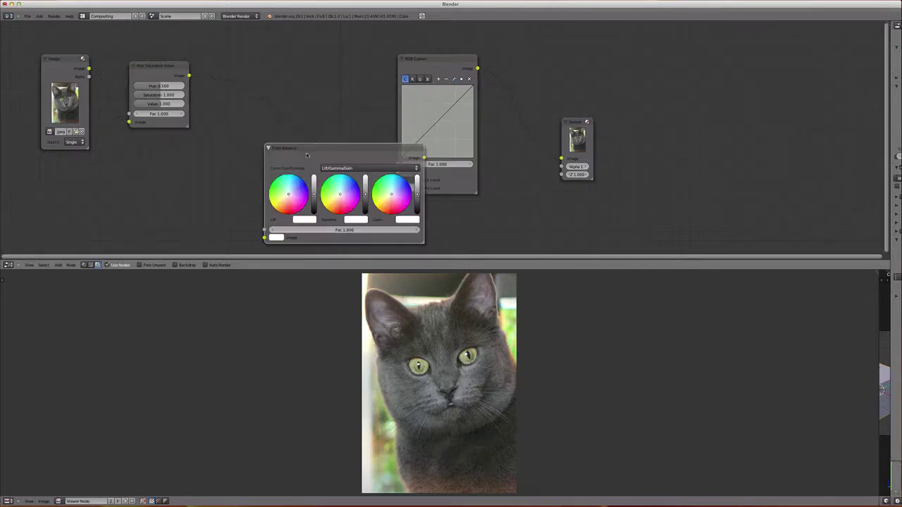
left_click(257, 47)
left_click_drag(466, 140, 712, 117)
left_click_drag(542, 53, 591, 51)
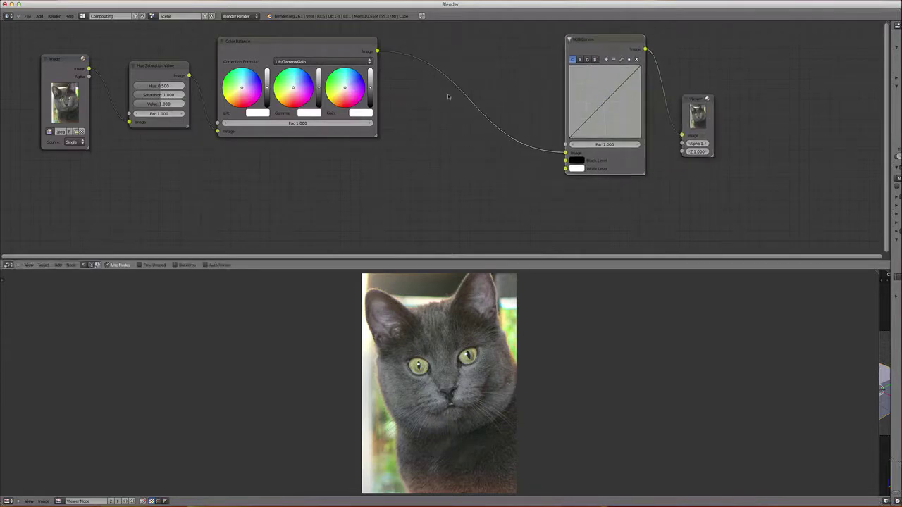
Insert a Hue Correct node between Color Balance and RGB Curves, and nudge RGB Curves clear of it.
key("shift+a")
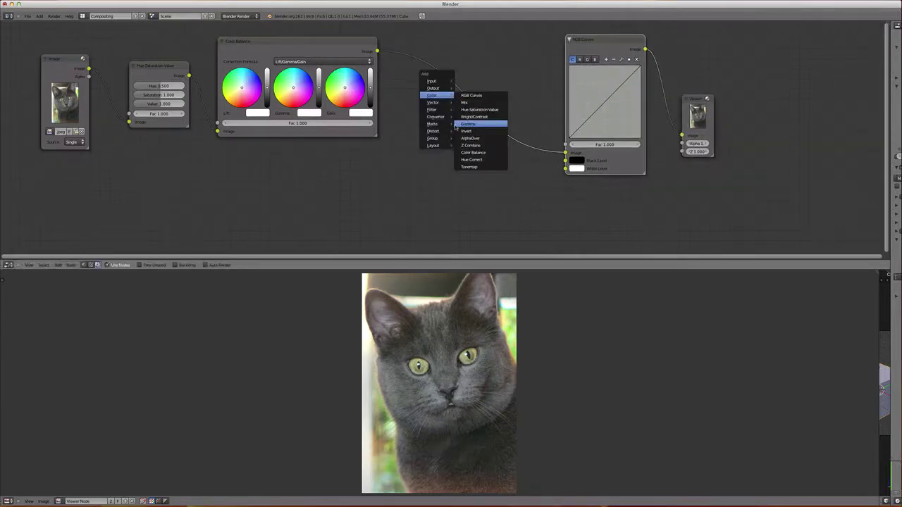
left_click(472, 159)
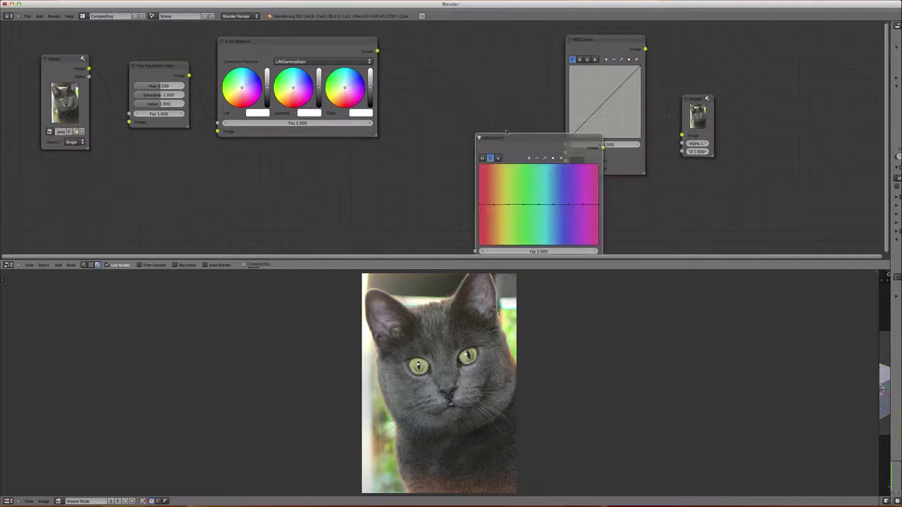
left_click(438, 21)
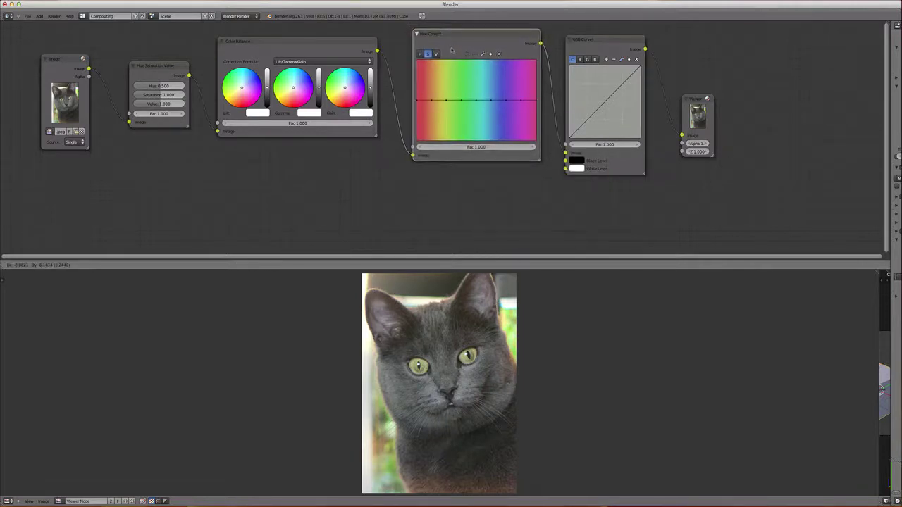
left_click_drag(604, 49, 606, 45)
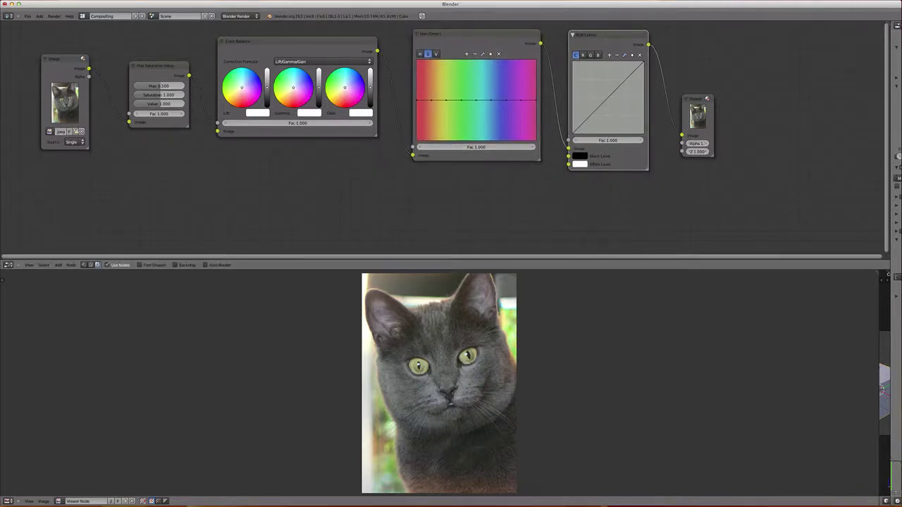
Show the scopes region beside the cat picture in the image editor and widen it.
left_click(44, 501)
left_click(28, 501)
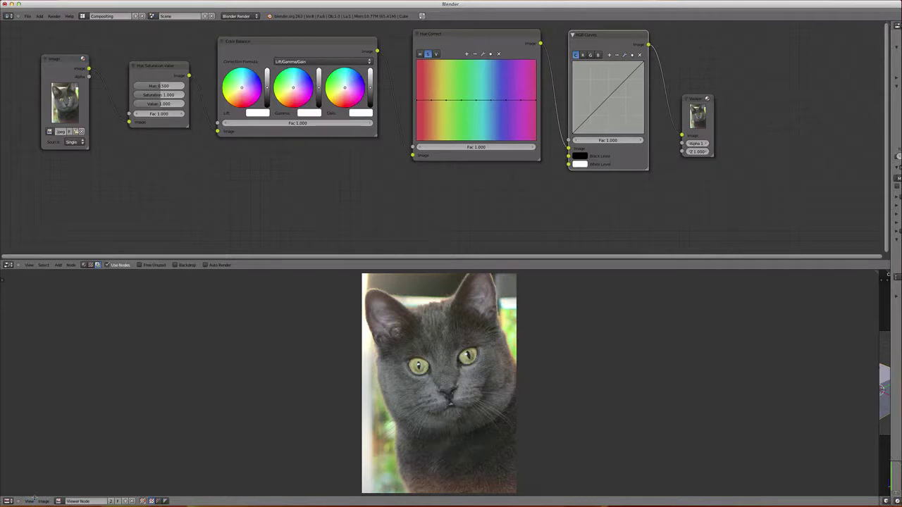
left_click(32, 502)
left_click(53, 488)
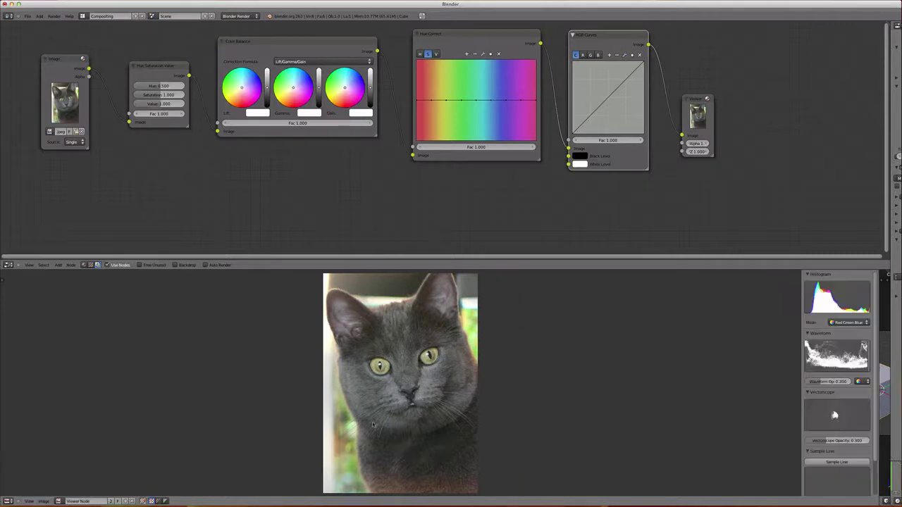
key("t")
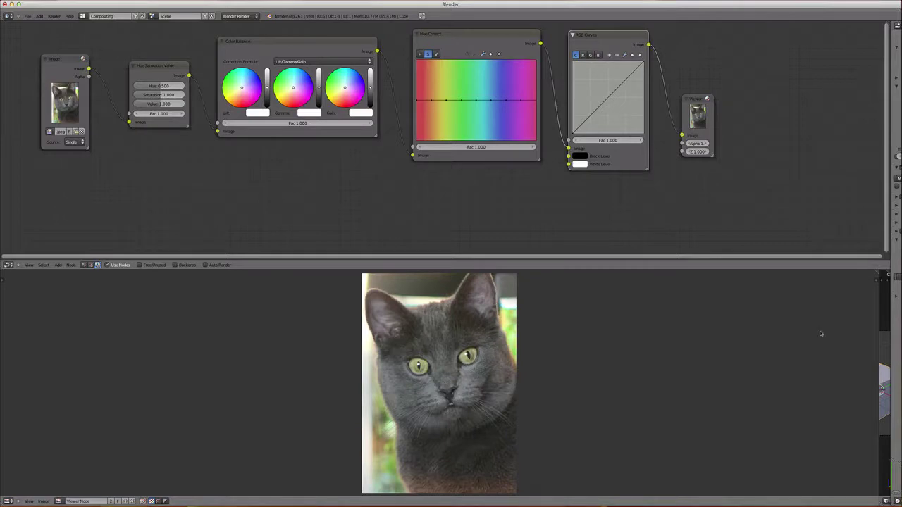
key("t")
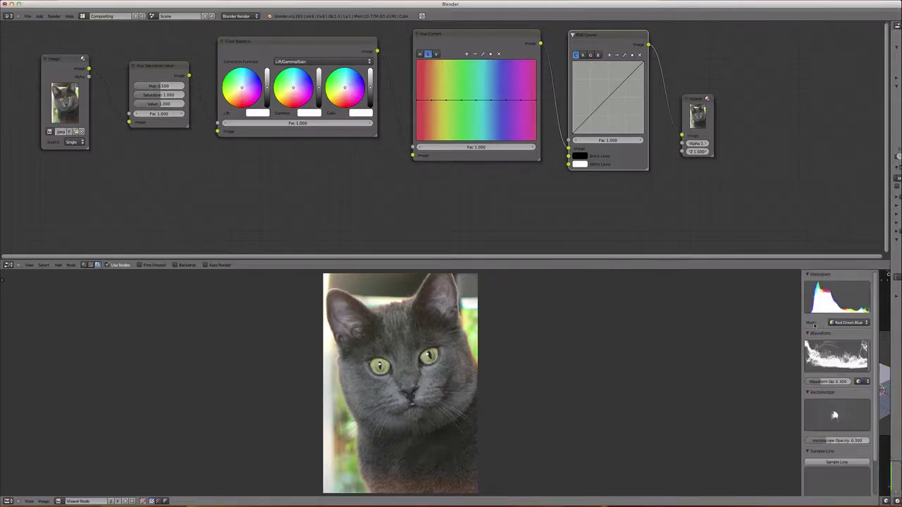
scroll(801, 365, "down", 2)
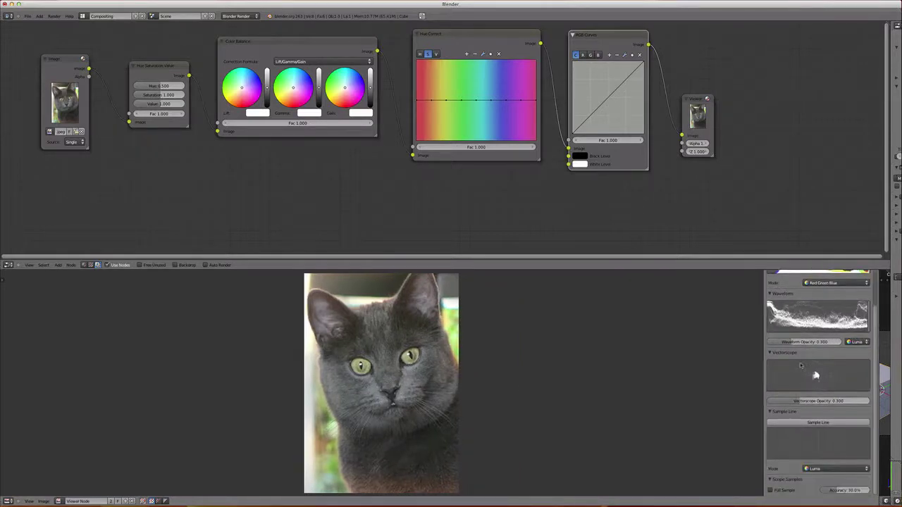
scroll(801, 366, "up", 2)
scroll(800, 366, "down", 2)
Sample a line diagonally across the cat picture, try the Red Green Blue and Blue modes, and set the sample line mode to Luma.
left_click_drag(345, 310, 455, 492)
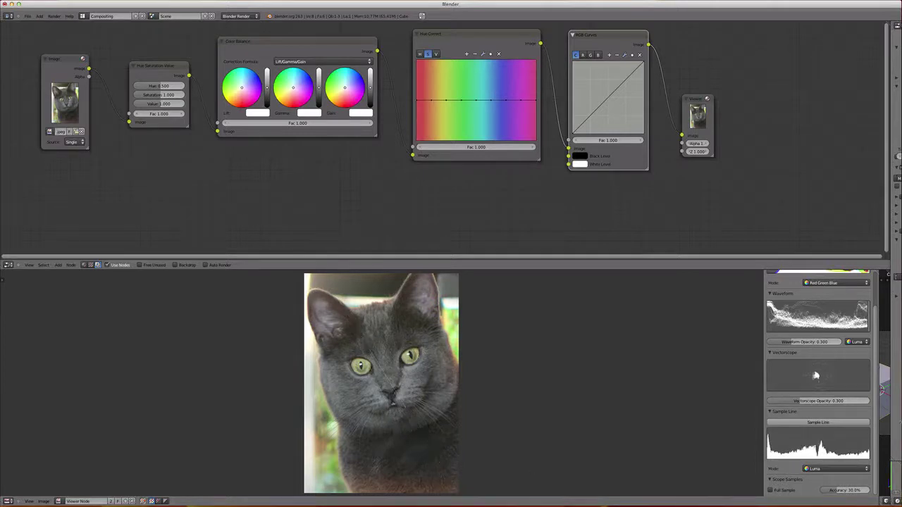
left_click(835, 469)
left_click(825, 454)
left_click(831, 469)
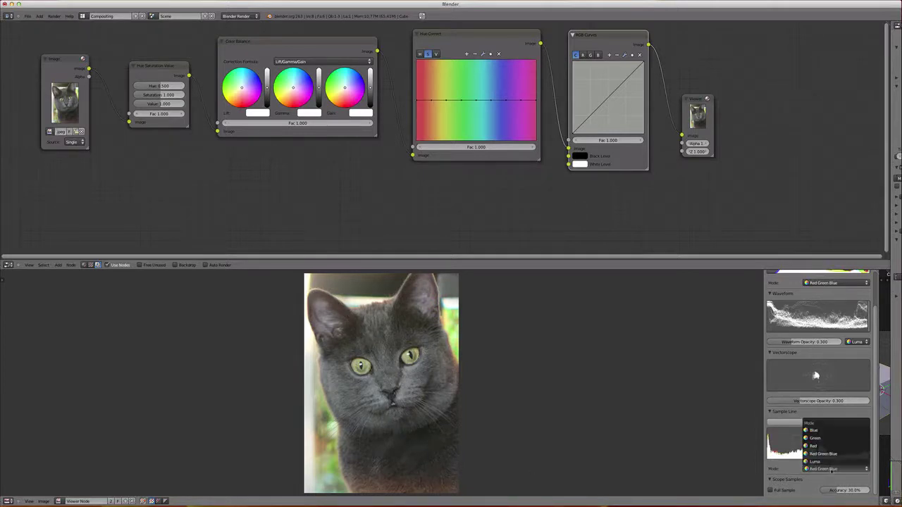
left_click(815, 430)
left_click(831, 468)
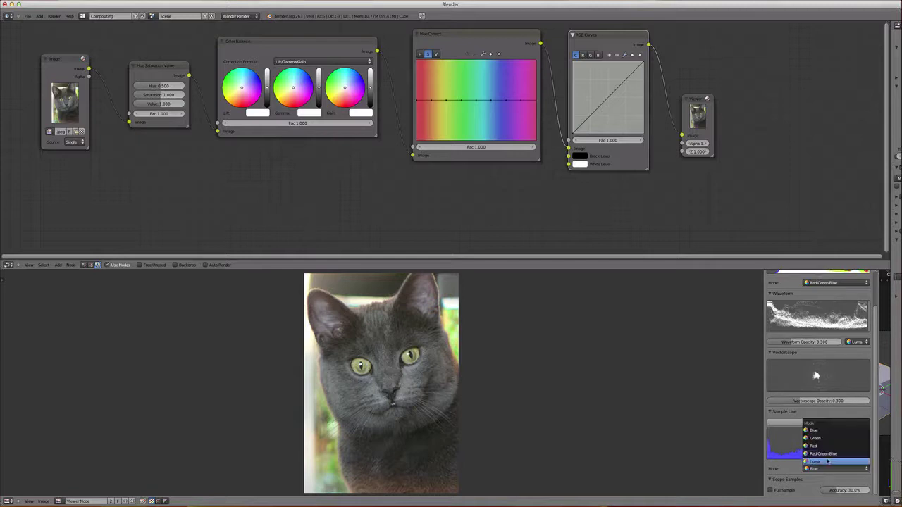
left_click(829, 462)
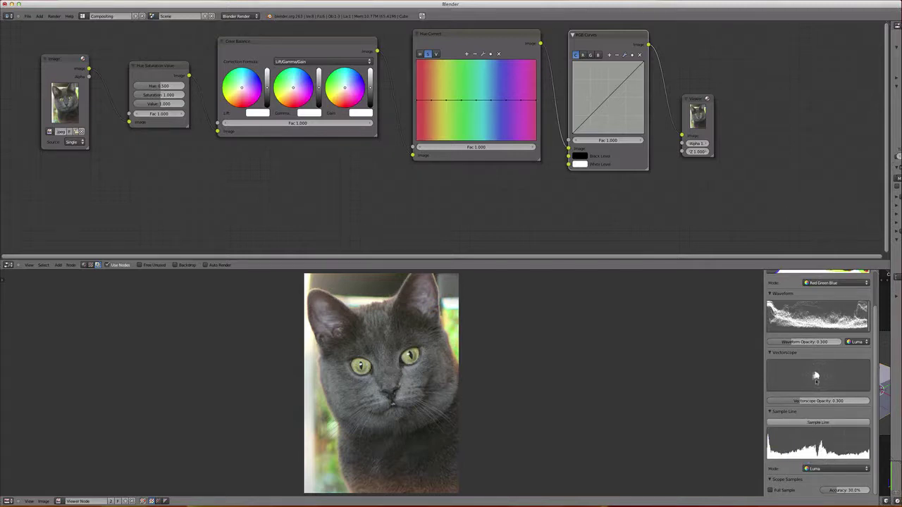
Set the vectorscope opacity to 0.476 and the waveform opacity to 0.410, and make the waveform display taller.
mouse_move(817, 401)
left_mouse_down()
mouse_move(861, 401)
mouse_move(821, 407)
mouse_move(817, 397)
mouse_move(817, 468)
mouse_move(818, 384)
mouse_move(818, 397)
left_mouse_up()
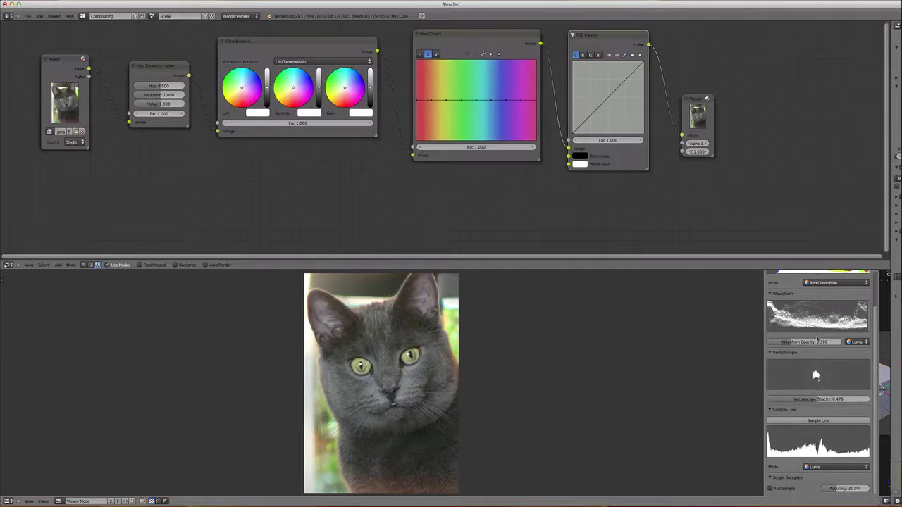
left_click_drag(820, 335, 818, 392)
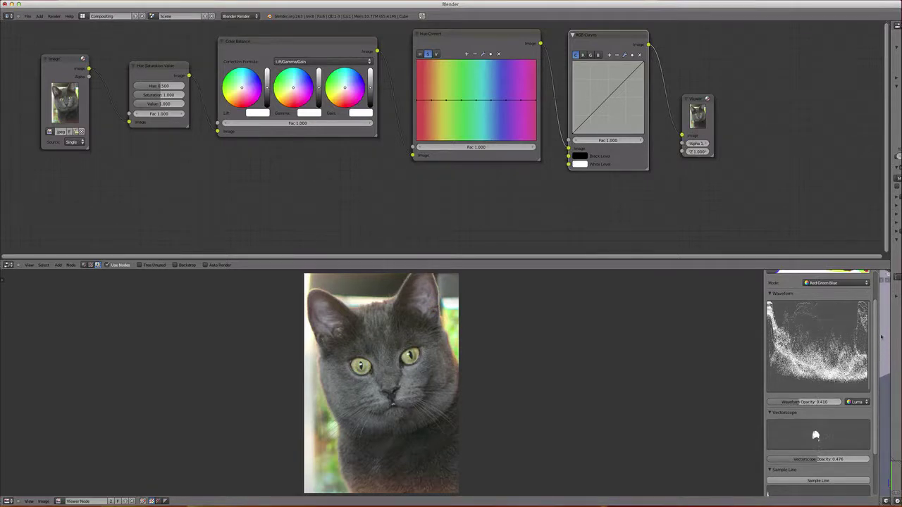
Look through the scopes and collapse the Histogram section.
scroll(855, 343, "up", 2)
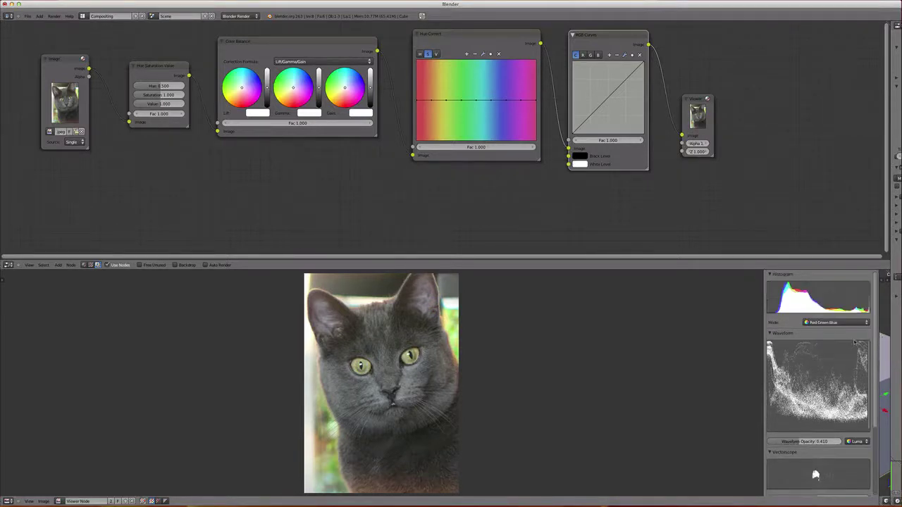
scroll(855, 342, "down", 5)
scroll(855, 342, "up", 5)
left_click(771, 275)
left_click(781, 275)
left_click(786, 274)
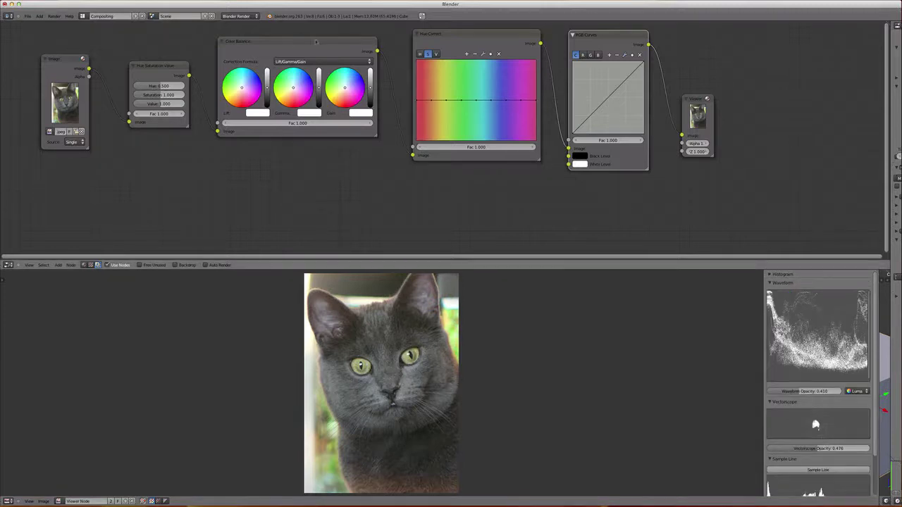
Select the Hue Correct node and the RGB Curves node in turn to examine their controls.
left_click(474, 50)
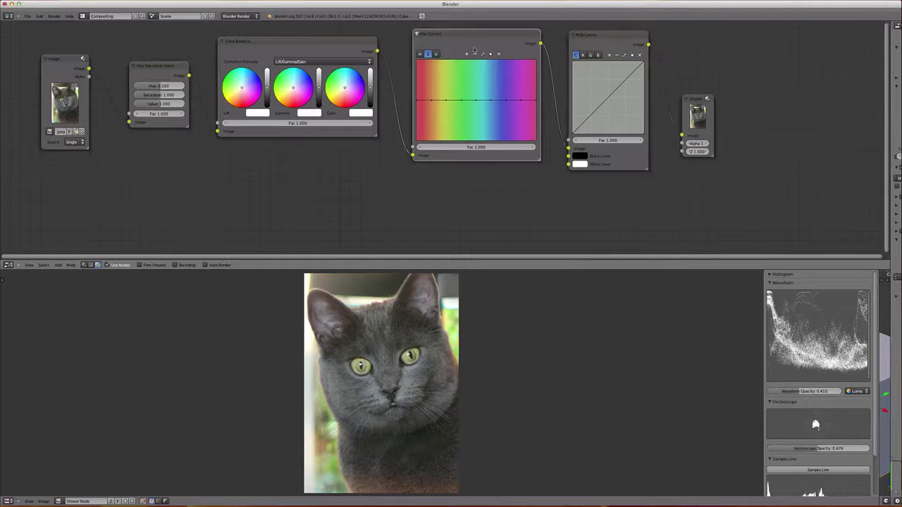
left_click(613, 43)
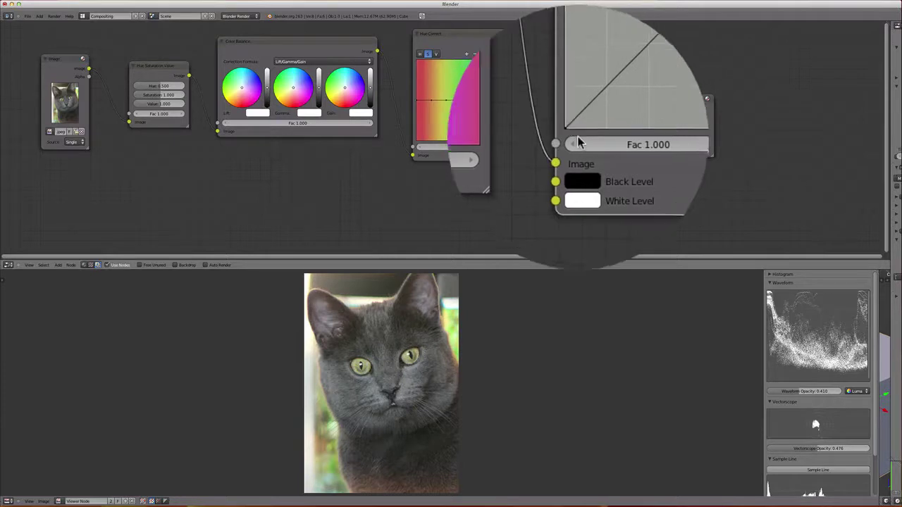
Try bending the middle of the combined RGB curve up and down, remove the added point, and try shifting both curve endpoints.
scroll(613, 128, "down", 1)
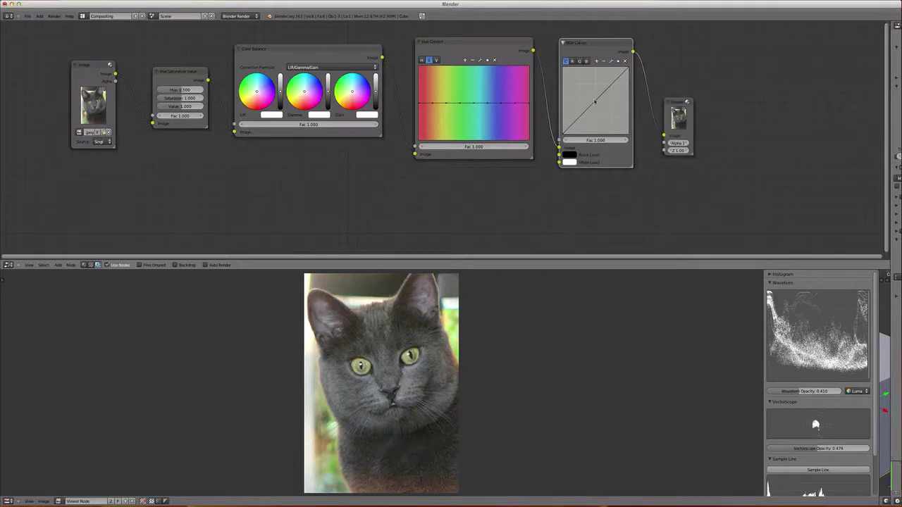
left_click_drag(581, 108, 585, 92)
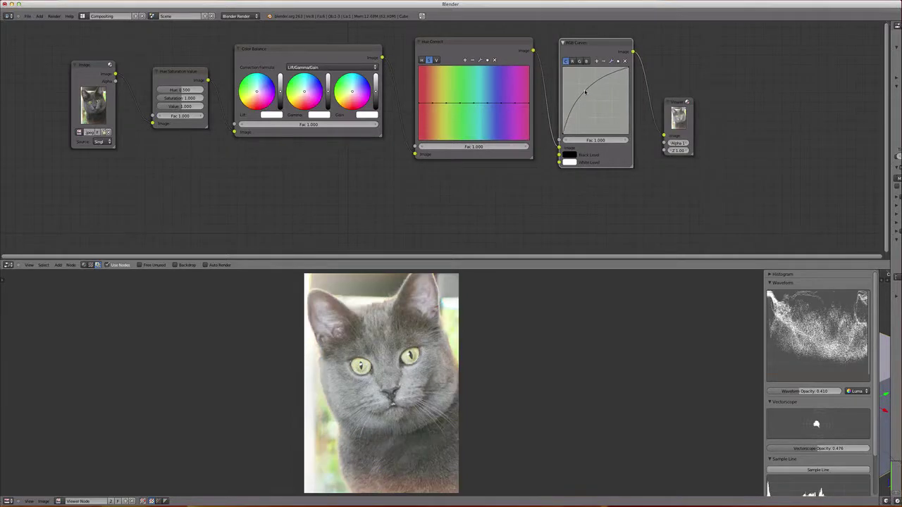
left_click_drag(585, 92, 600, 111)
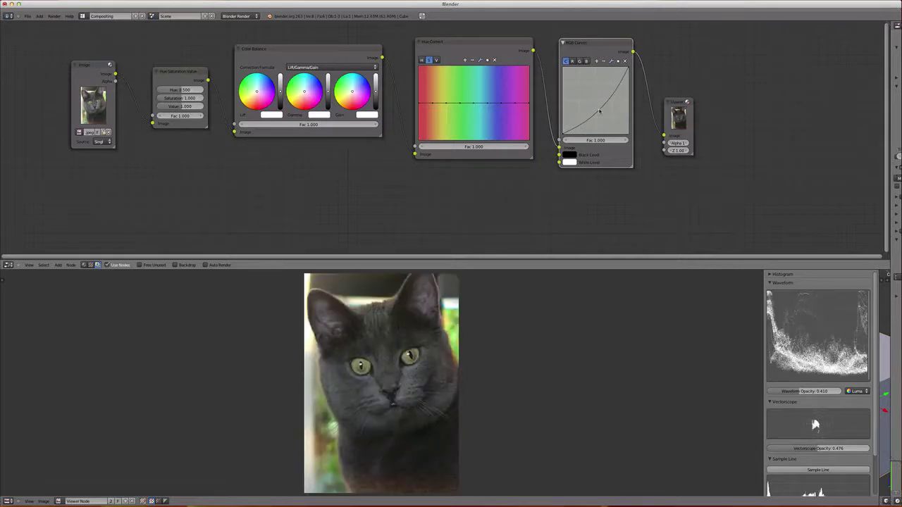
scroll(832, 423, "down", 3)
scroll(832, 422, "up", 3)
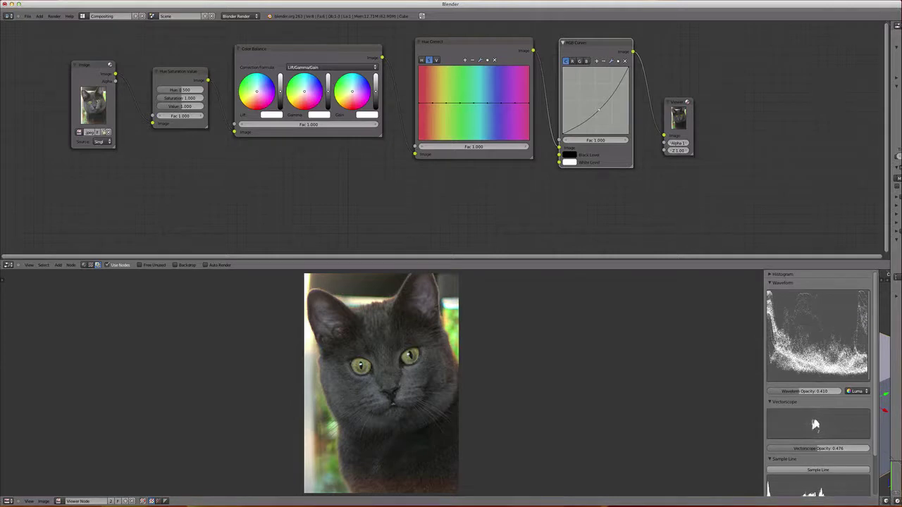
left_click(624, 60)
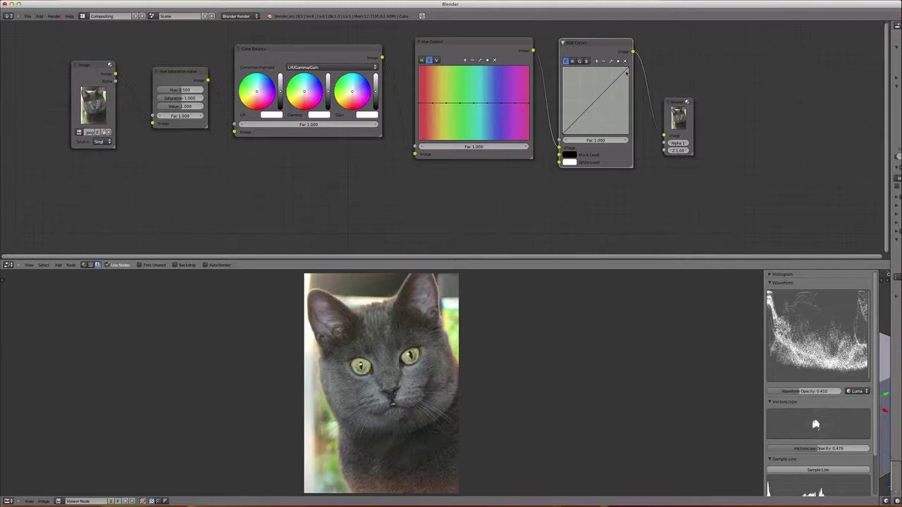
mouse_move(629, 69)
left_mouse_down()
mouse_move(628, 114)
mouse_move(629, 69)
left_mouse_up()
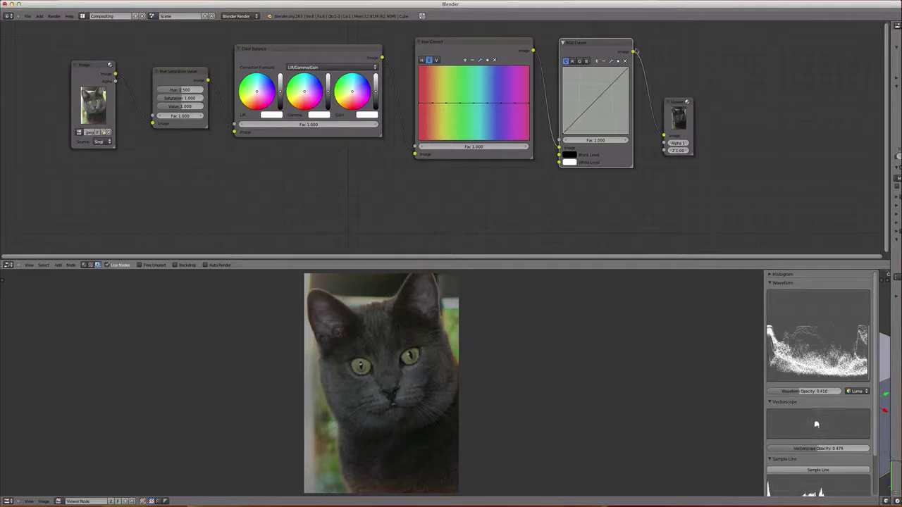
mouse_move(565, 133)
left_mouse_down()
mouse_move(563, 108)
mouse_move(573, 146)
mouse_move(564, 133)
left_mouse_up()
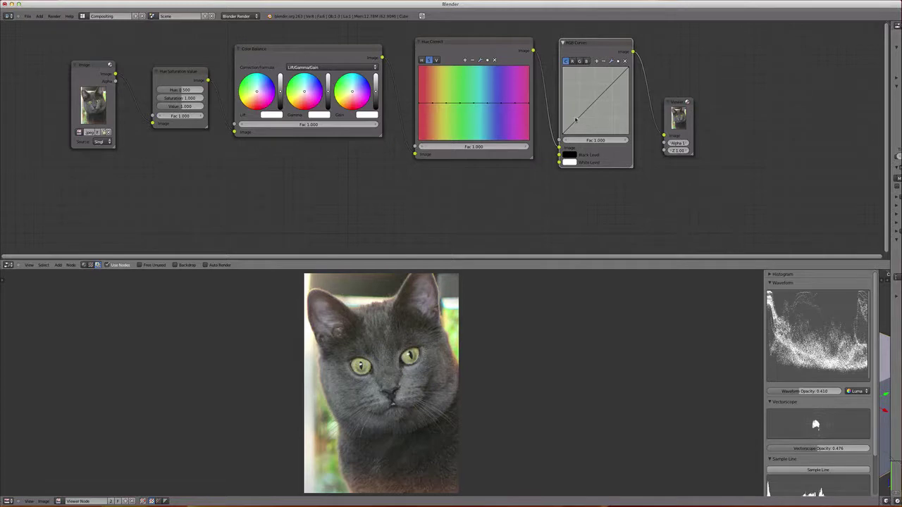
Shape the combined RGB curve into an S by lowering the shadows and raising the highlights, and fine-tune both points.
left_click_drag(576, 119, 575, 127)
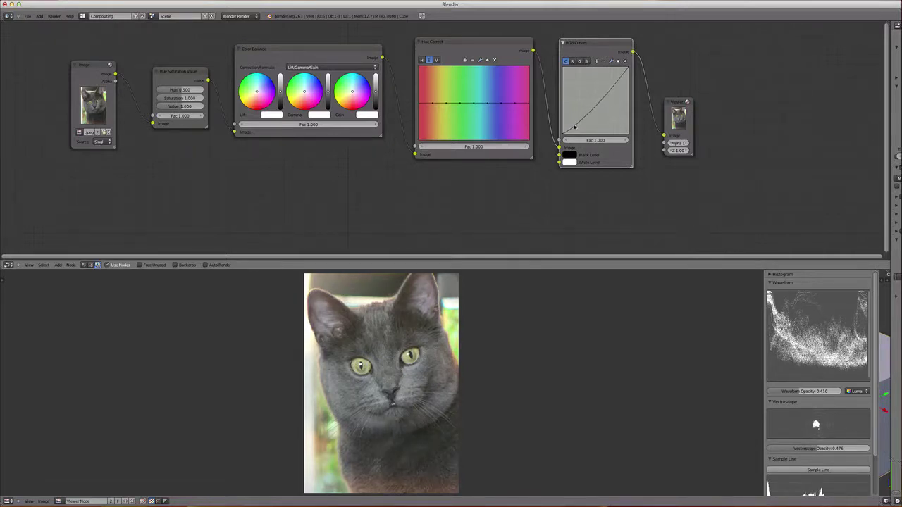
left_click_drag(615, 92, 614, 75)
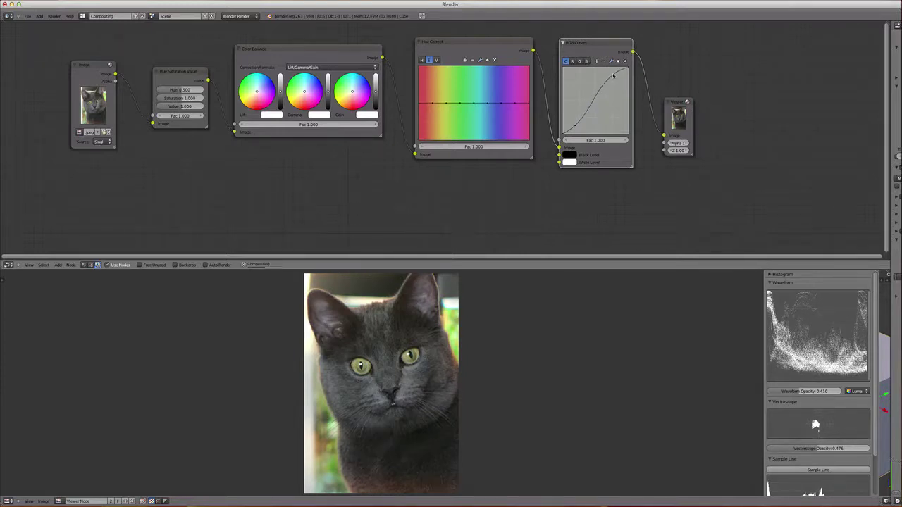
left_click_drag(577, 125, 576, 126)
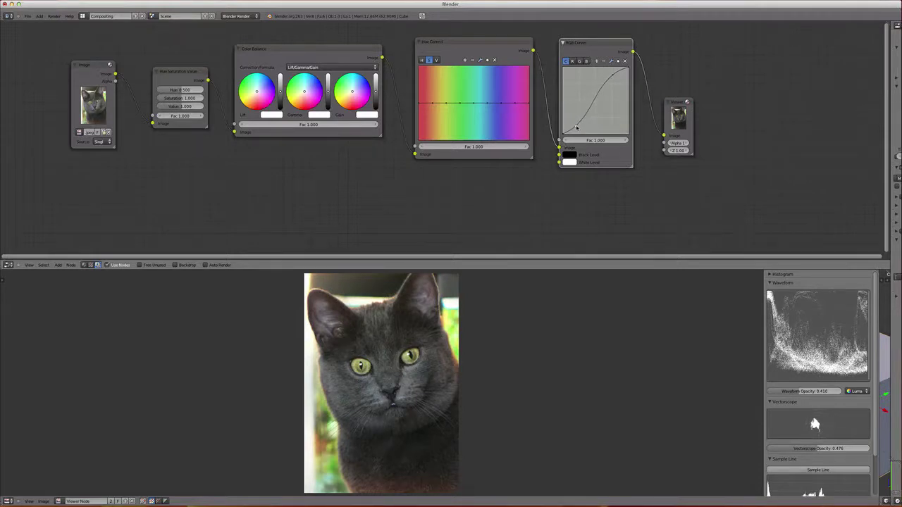
left_click_drag(577, 128, 578, 127)
left_click_drag(611, 79, 609, 75)
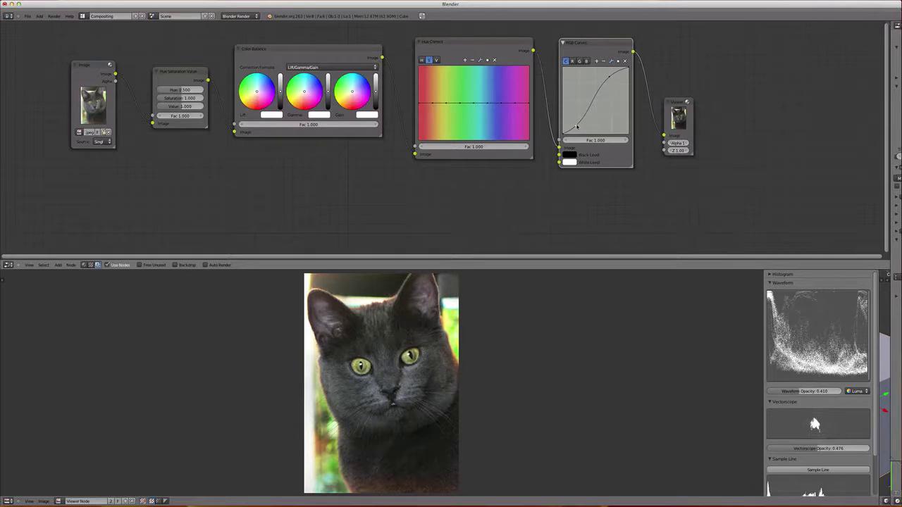
left_click_drag(577, 127, 580, 126)
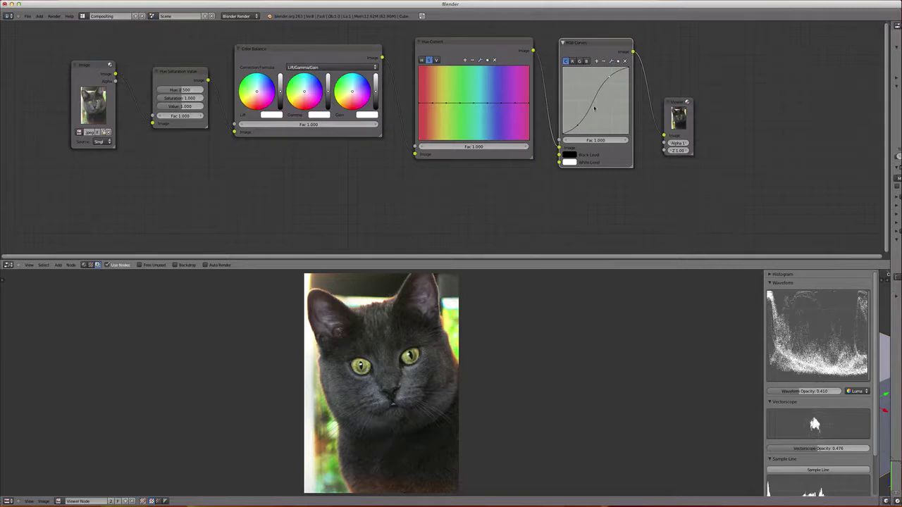
Look through the red, green and blue channel curves of the RGB Curves node and return to the combined curve.
left_click(571, 61)
mouse_move(592, 99)
left_mouse_down()
mouse_move(589, 91)
mouse_move(605, 110)
mouse_move(598, 97)
left_mouse_up()
left_click(566, 61)
left_click(573, 61)
left_click(580, 61)
left_click(586, 61)
left_click(566, 61)
Reset the combined RGB curve and pull its middle far down to darken the cat picture strongly.
left_click(610, 60)
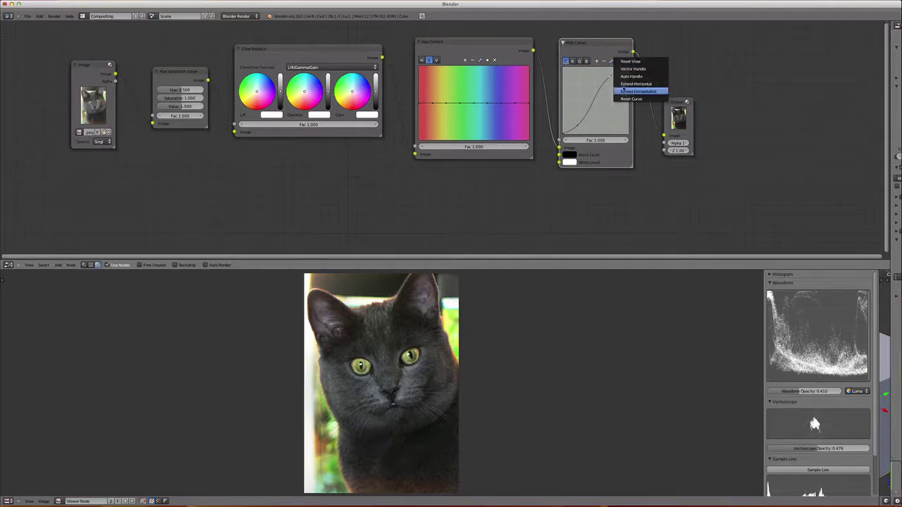
left_click(632, 98)
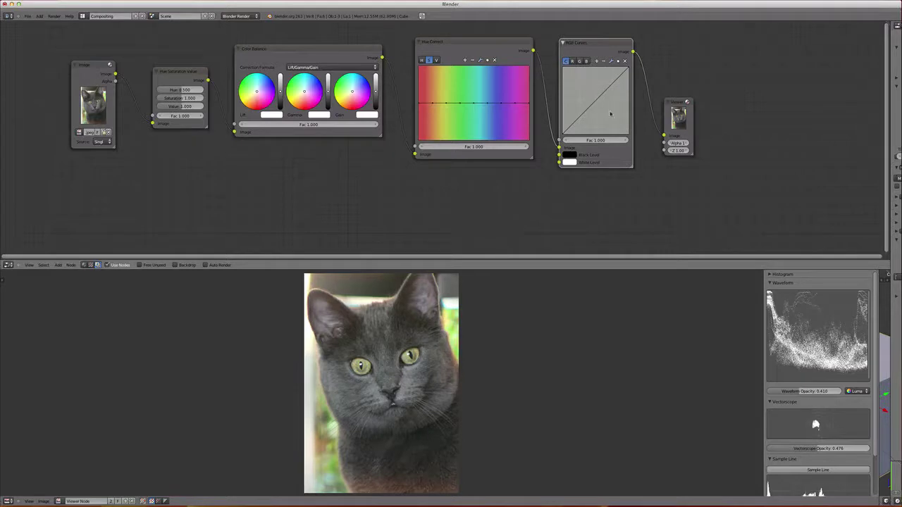
left_click_drag(598, 99, 615, 116)
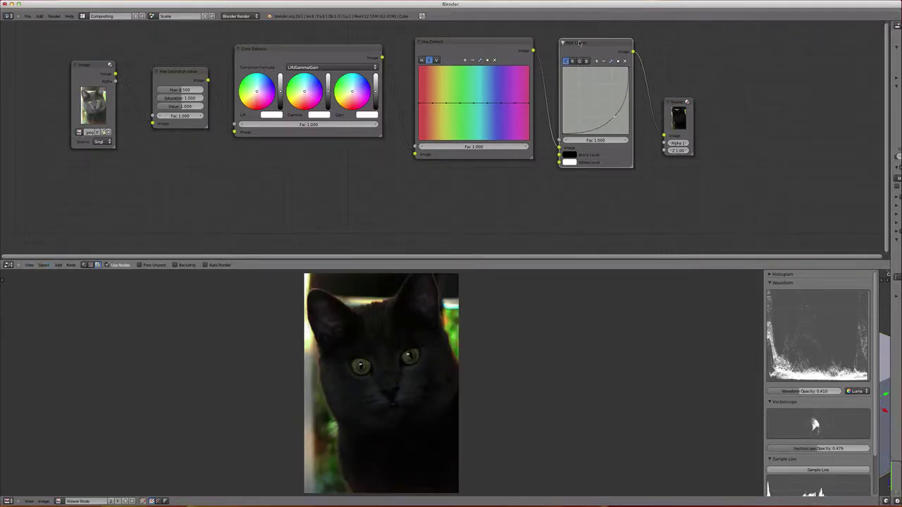
Mute the RGB Curves node and toggle the mute off and on to compare the picture, leaving the node muted.
left_click(44, 265)
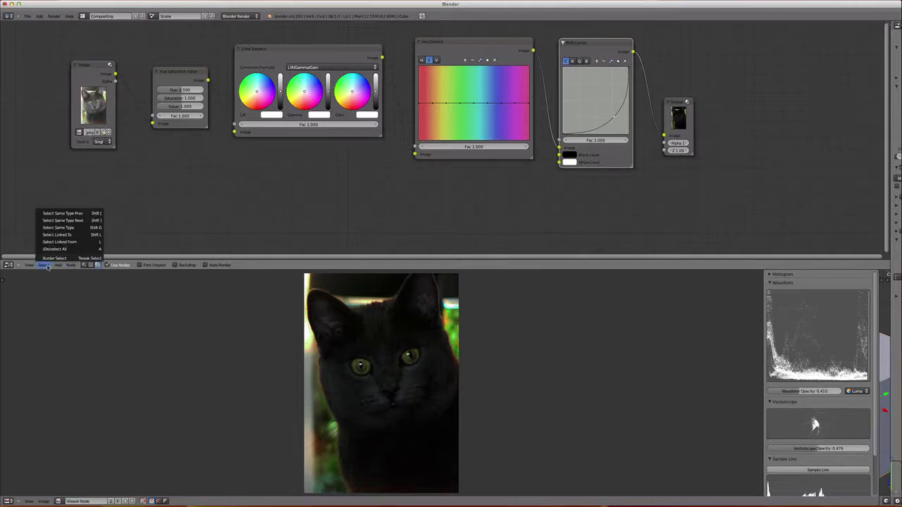
left_click(59, 265)
left_click(71, 265)
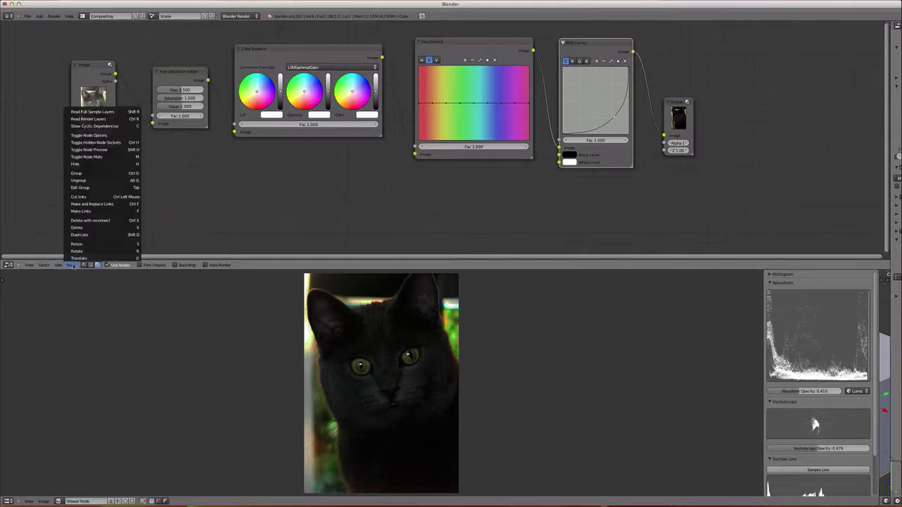
left_click(121, 156)
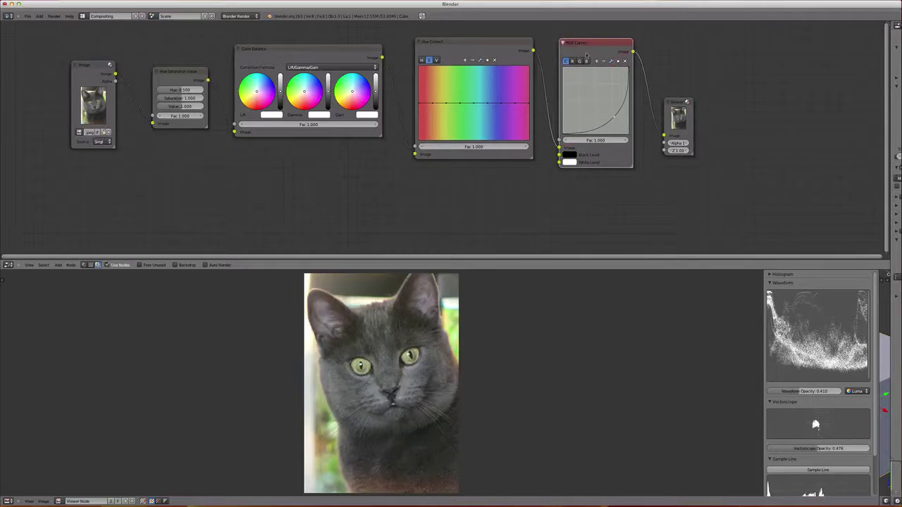
key("m")
key("m")
key("m")
key("m")
Select the Hue Correct node and try lowering and raising the saturation of the yellow and green hues.
mouse_move(491, 51)
left_mouse_down()
mouse_move(459, 50)
mouse_move(482, 49)
left_mouse_up()
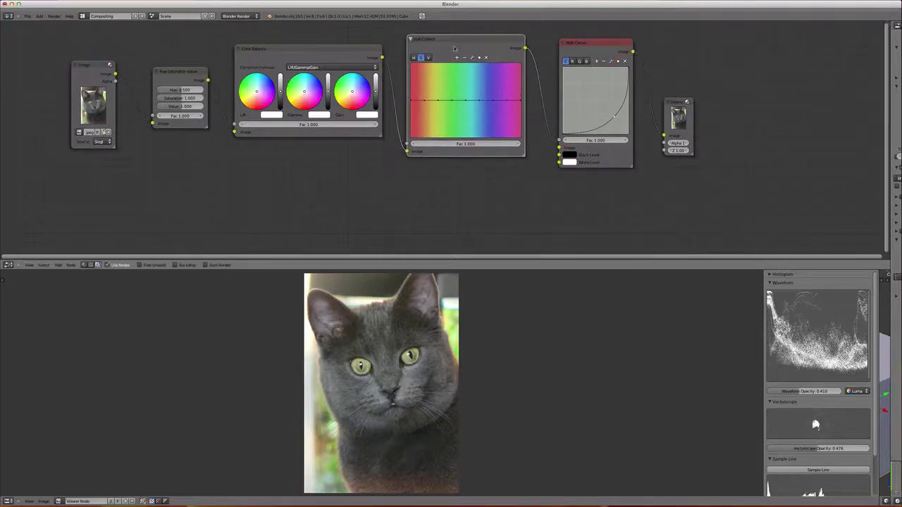
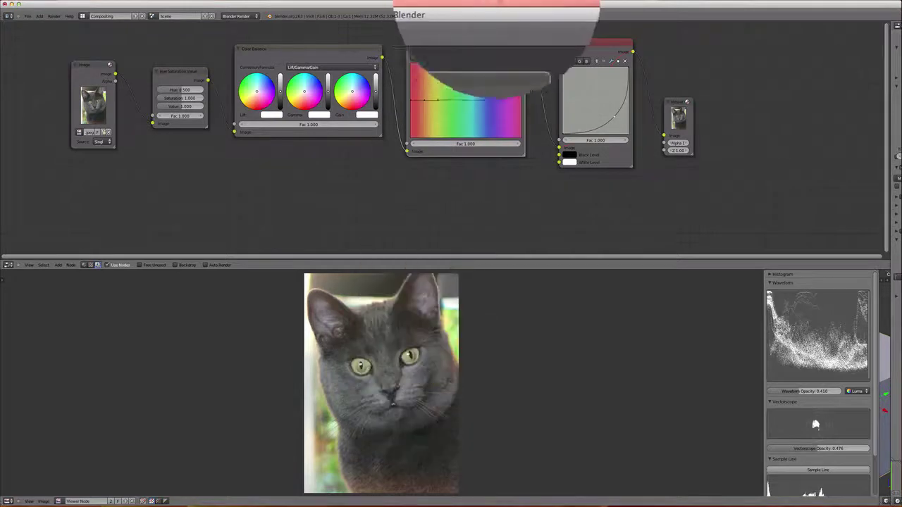
left_click_drag(452, 103, 452, 129)
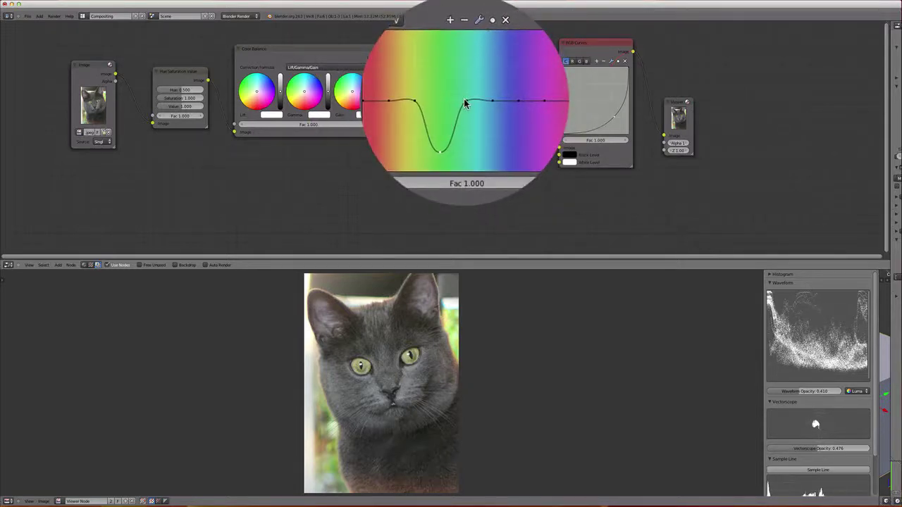
left_click_drag(464, 102, 466, 116)
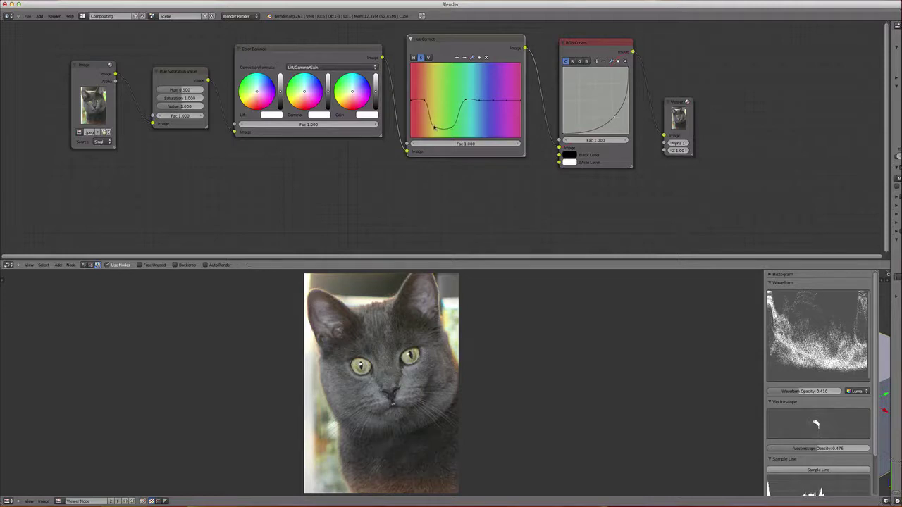
left_click_drag(447, 130, 437, 102)
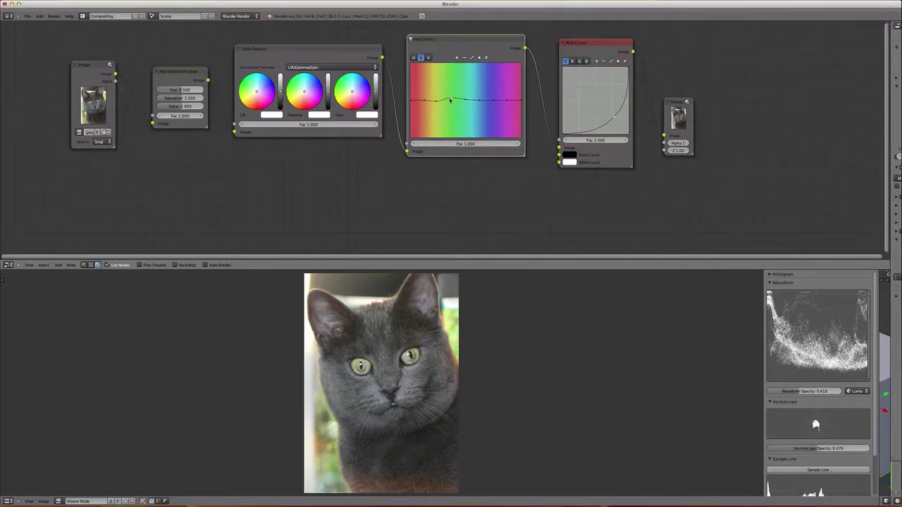
mouse_move(436, 98)
left_mouse_down()
mouse_move(439, 74)
mouse_move(448, 97)
left_mouse_up()
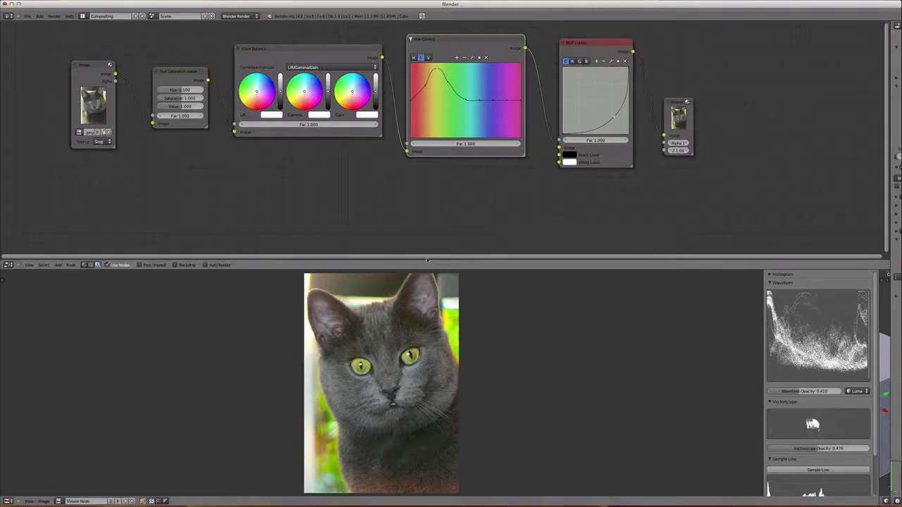
Reset the Hue Correct saturation curve to a flat line.
left_click(474, 57)
left_click(492, 94)
left_click(486, 57)
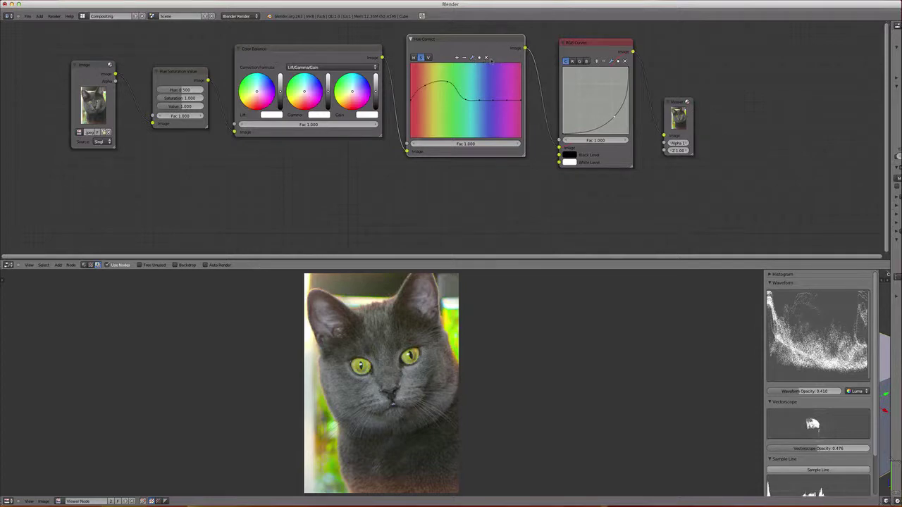
left_click(479, 58)
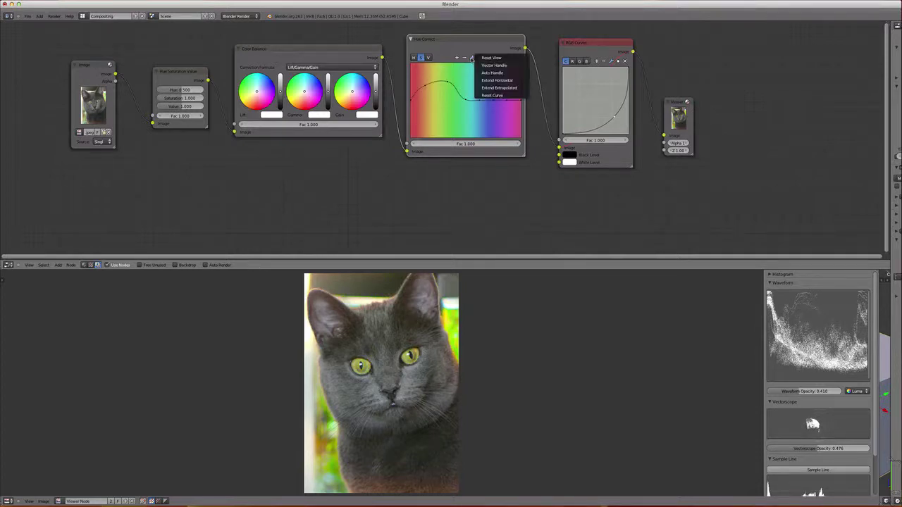
left_click(474, 58)
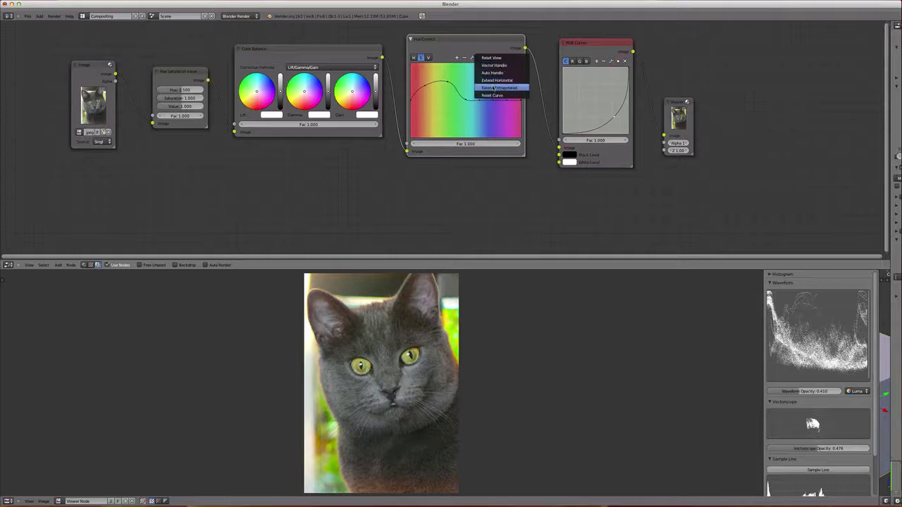
left_click(491, 95)
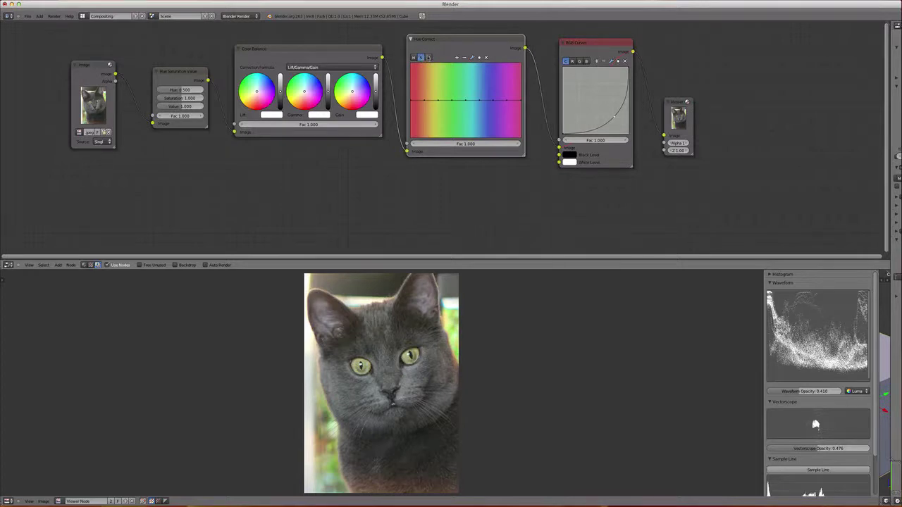
Select the Color Balance node, try tinting the gain toward red, and reset the gain color.
left_click(311, 50)
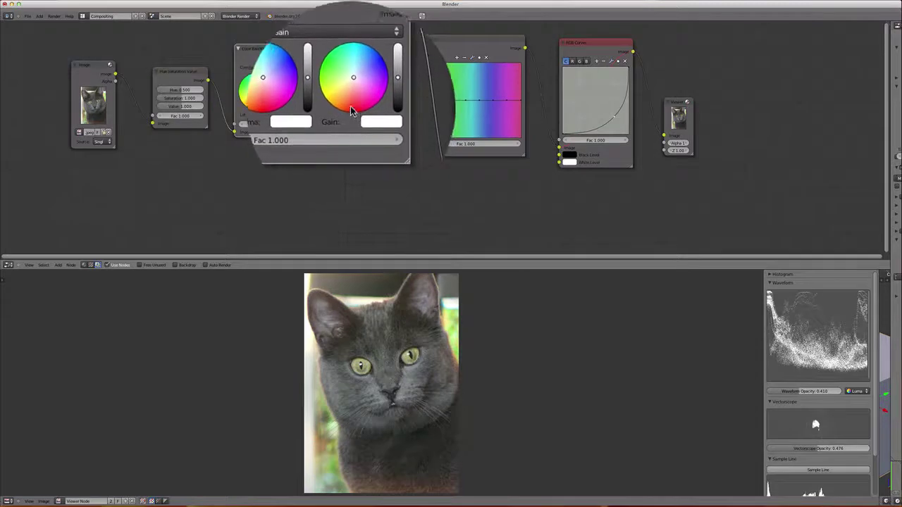
left_click_drag(355, 103, 353, 106)
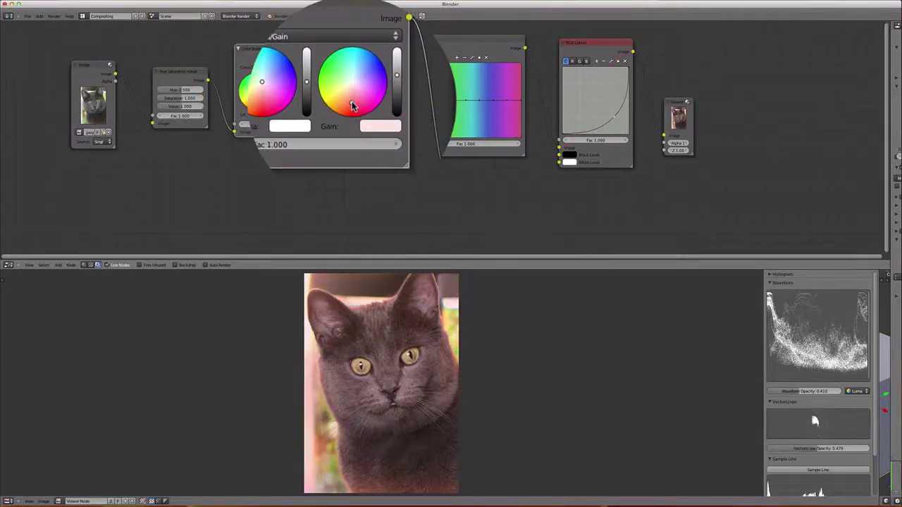
key("BackSpace")
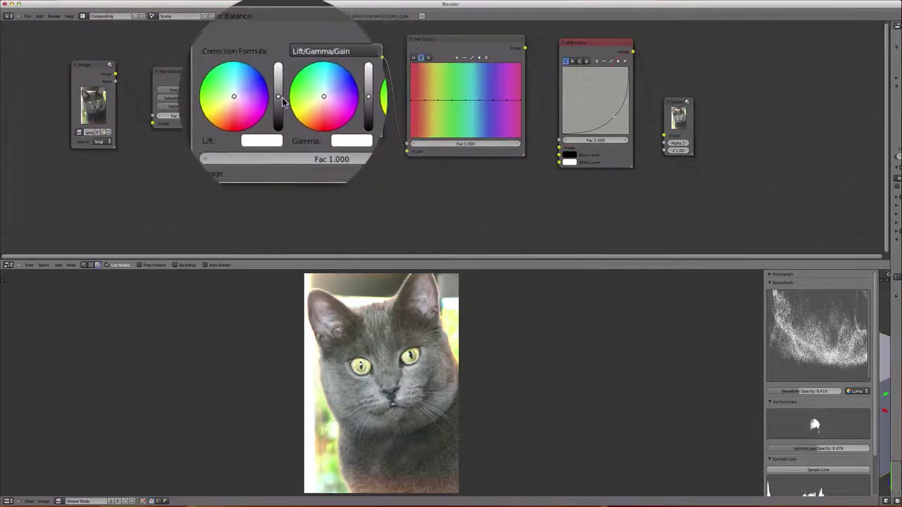
Try darkening the shadows with the Color Balance lift brightness, and restore lift and gain to neutral.
left_click(280, 101)
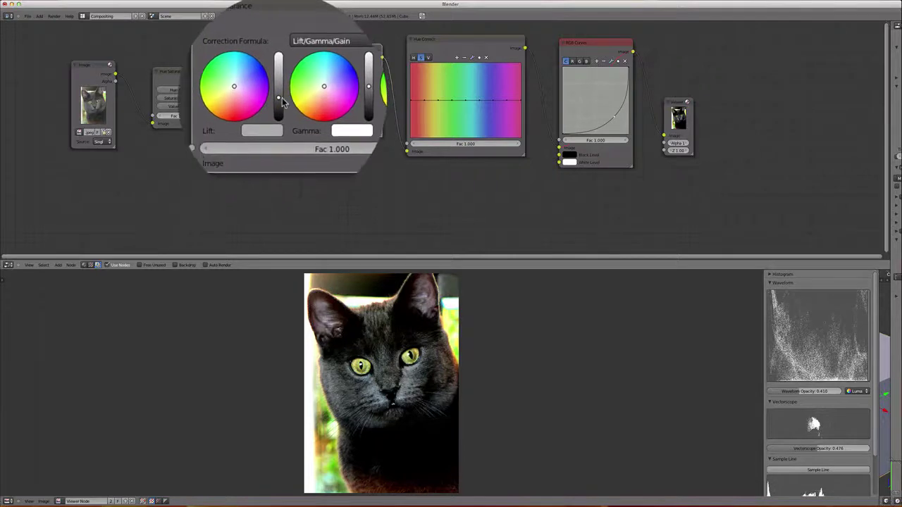
left_click(283, 107)
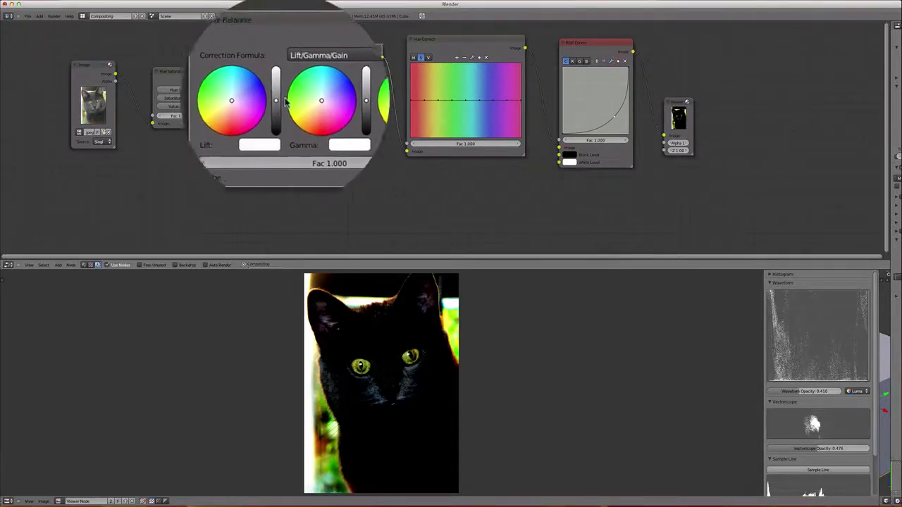
left_click(374, 99)
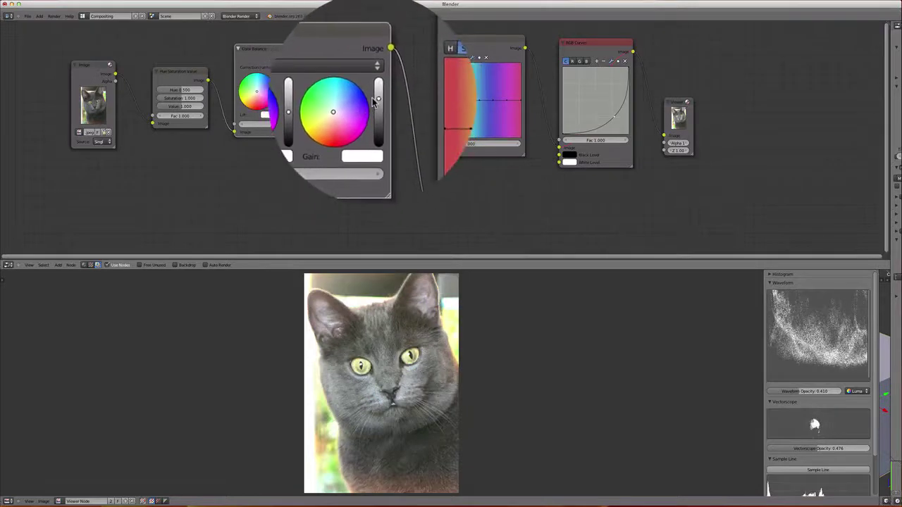
left_click(306, 102)
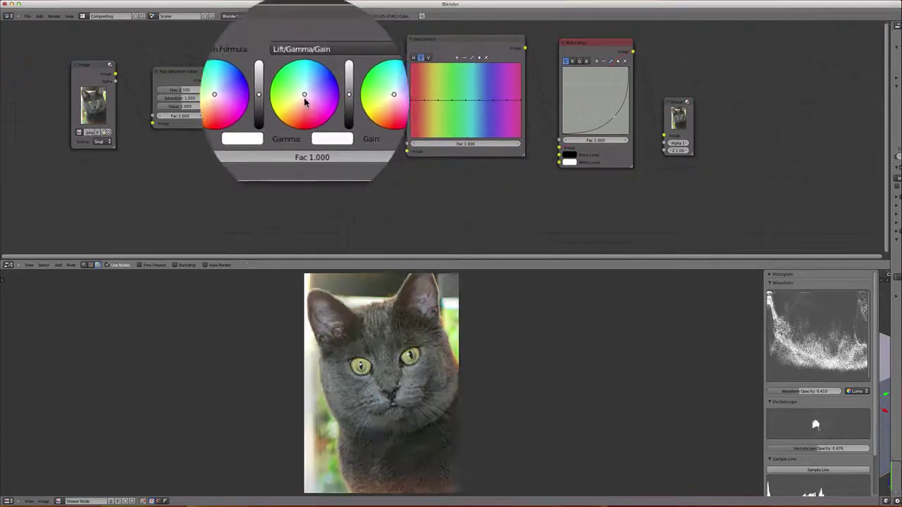
Try tinting the Color Balance gamma toward magenta and the lift toward green, resetting each, and keep the Lift/Gamma/Gain formula.
left_click(310, 99)
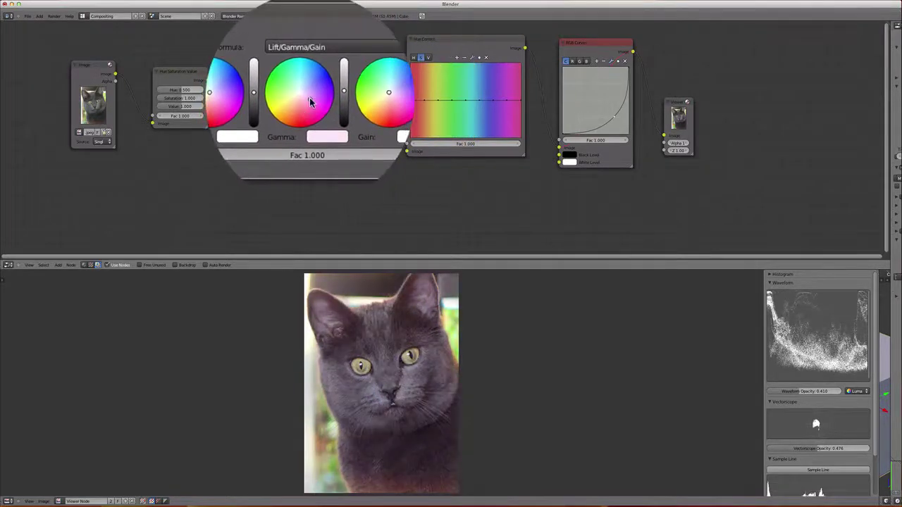
left_click(306, 101)
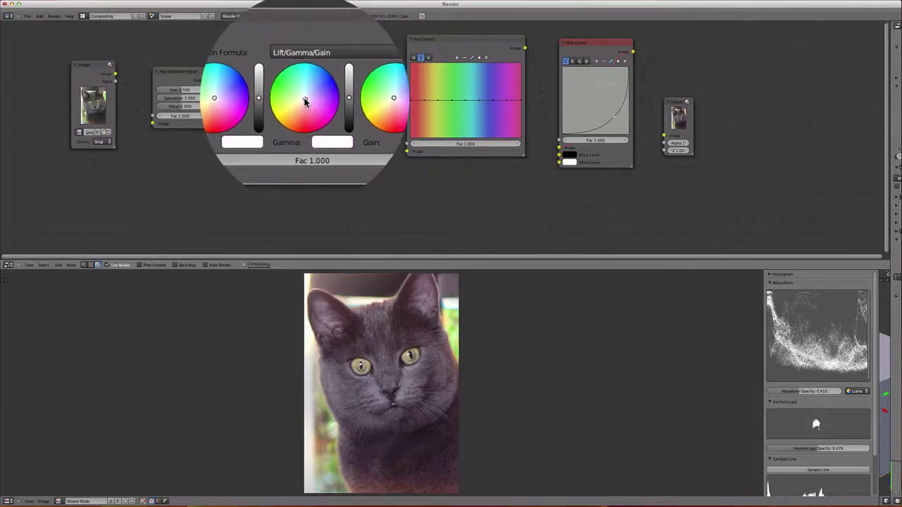
left_click(248, 97)
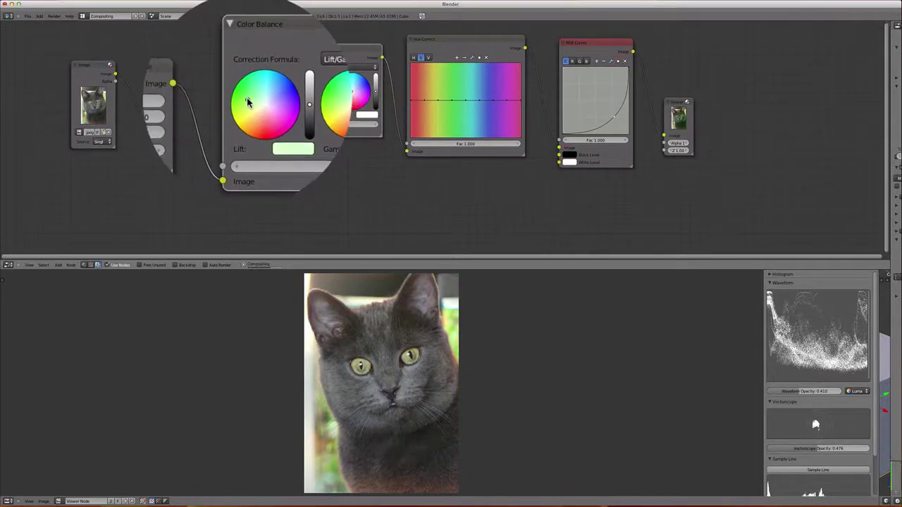
left_click(255, 100)
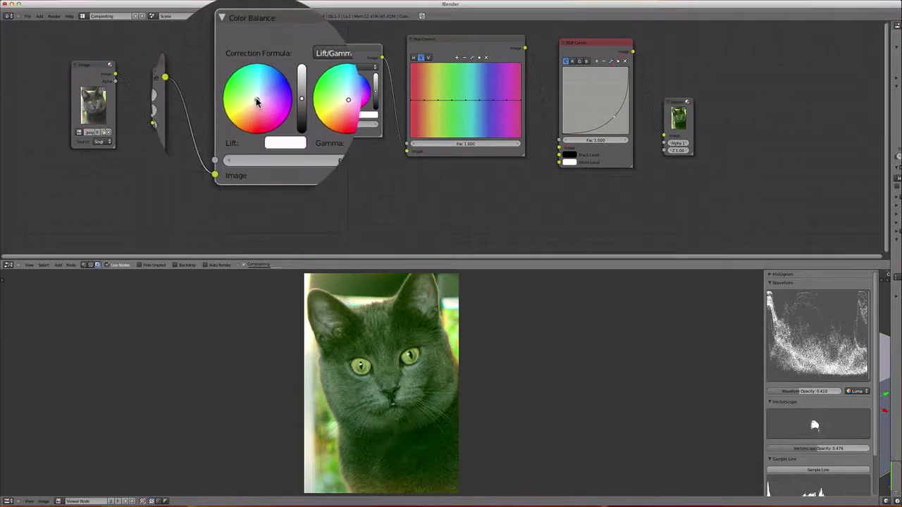
left_click(344, 99)
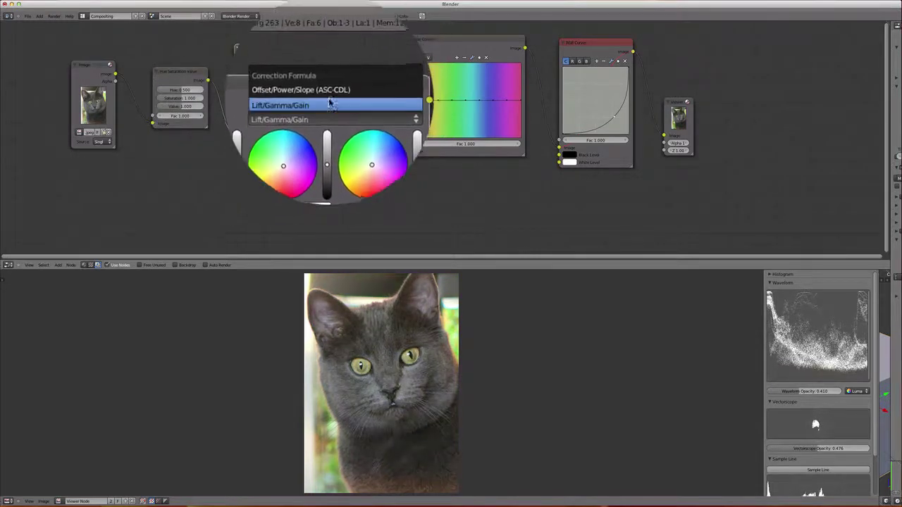
left_click(329, 104)
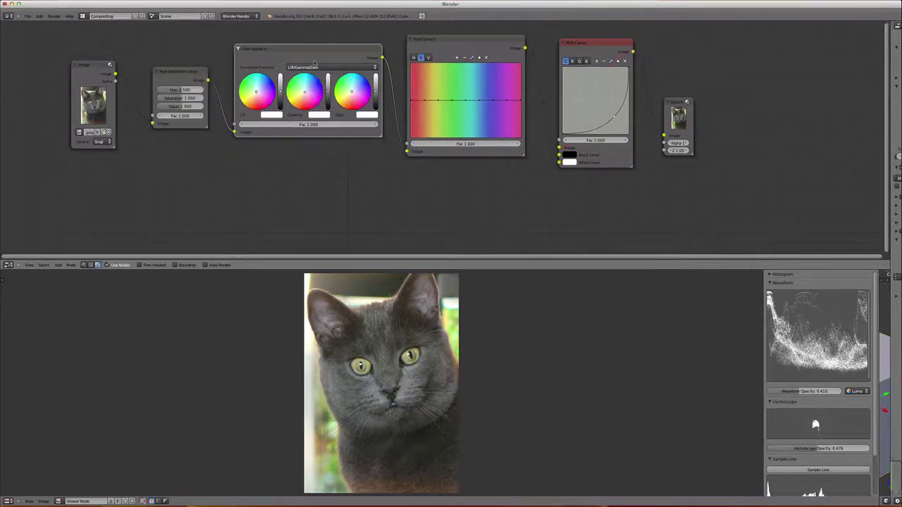
Mute the Hue Correct node and the Color Balance node.
scroll(314, 62, "down", 1)
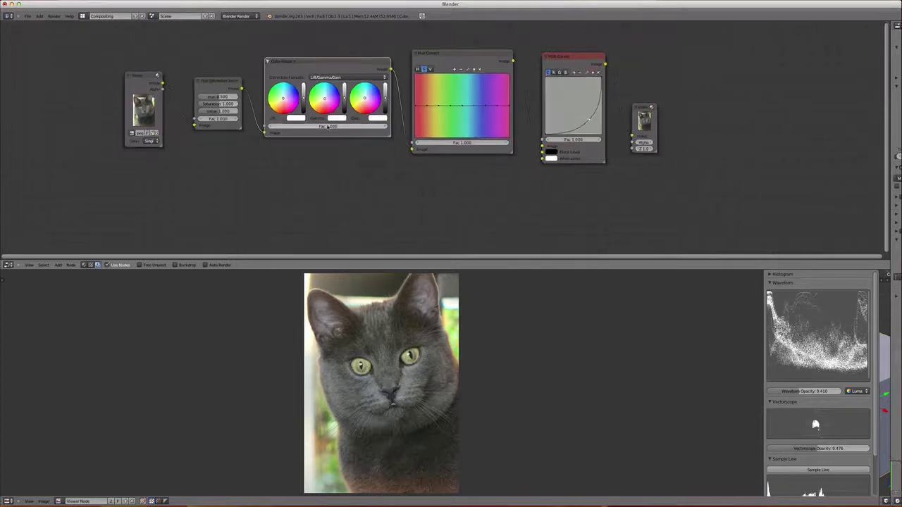
left_click(460, 57)
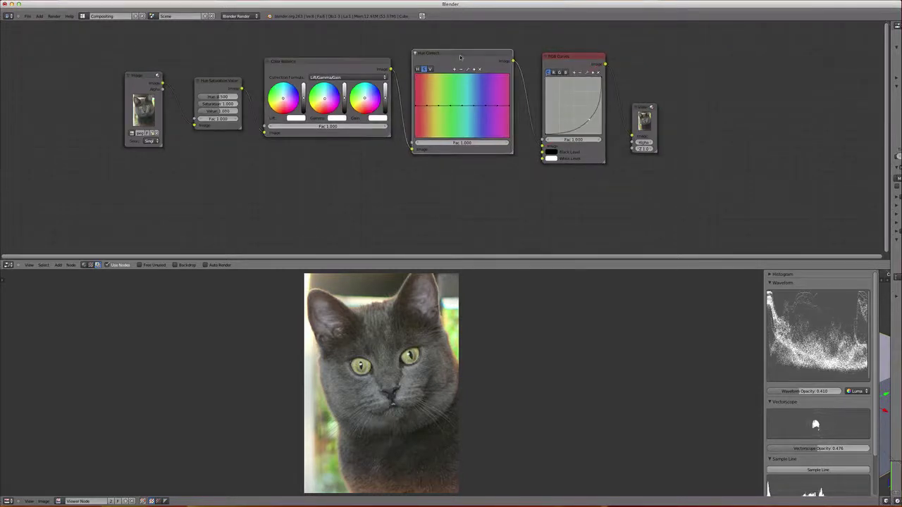
left_click(338, 62)
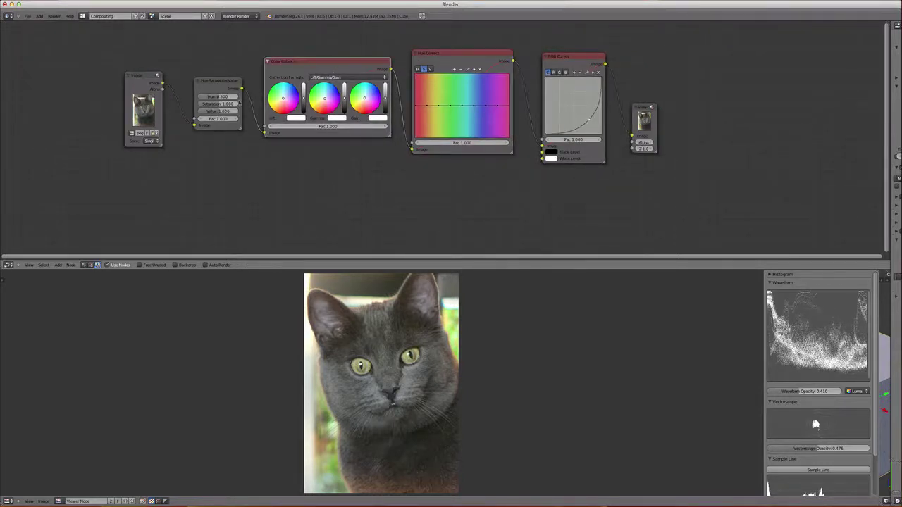
Set the Hue Saturation Value node's hue to 0.516 and saturation to 0.408, and look through the available color nodes.
left_click(216, 91)
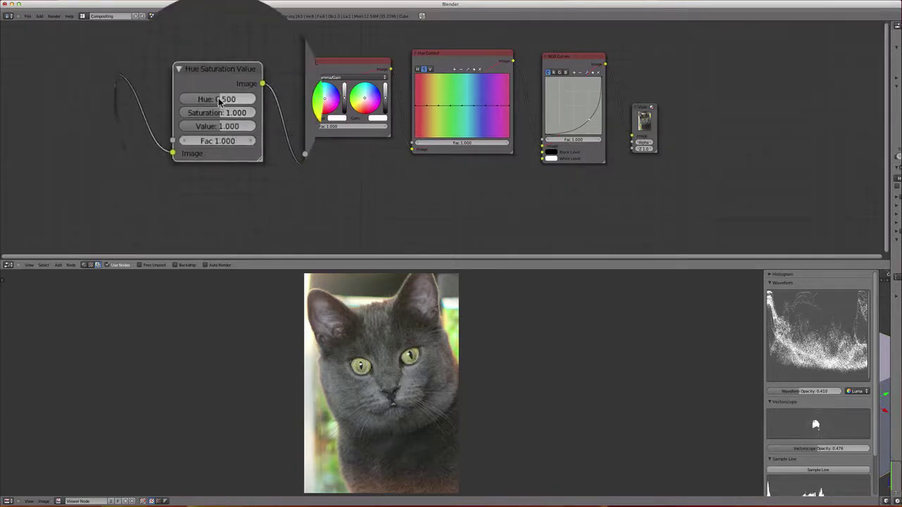
left_click_drag(215, 103, 196, 113)
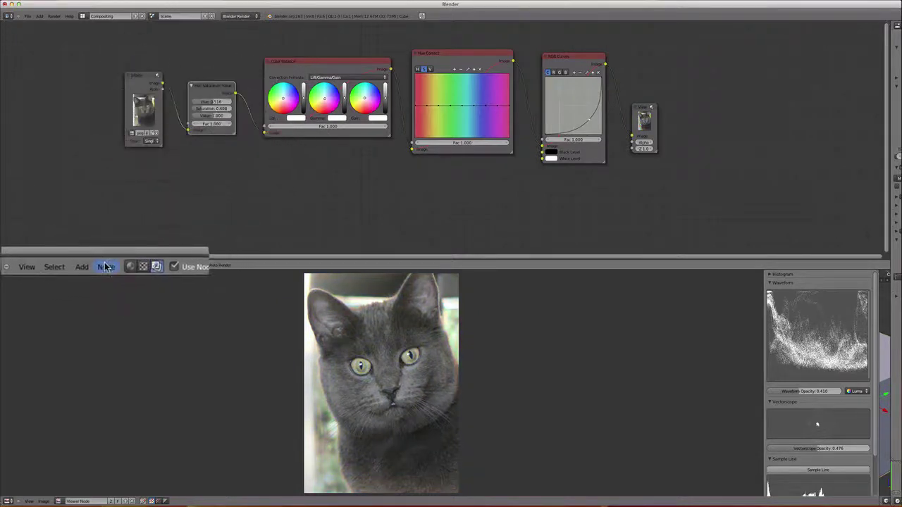
left_click(56, 265)
mouse_move(105, 239)
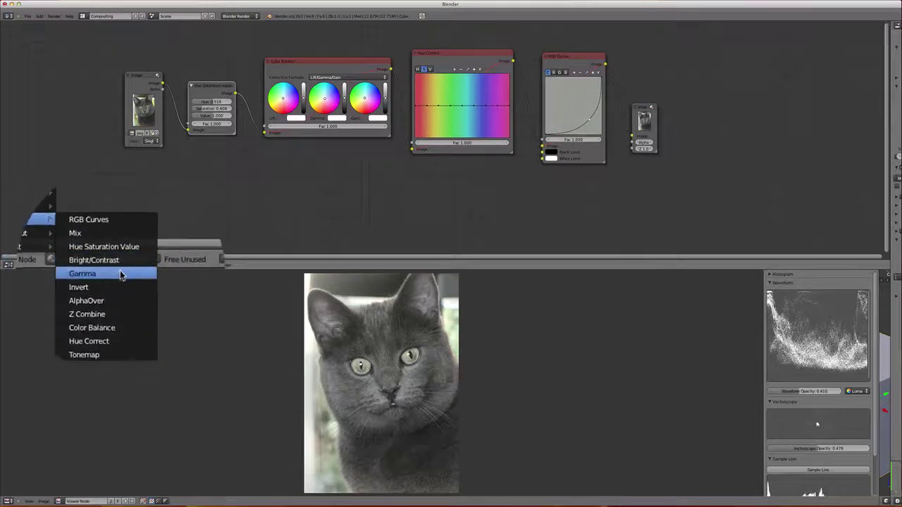
Raise the Hue Saturation Value node's saturation to 1.144 and its value to 1.800.
left_click_drag(187, 107, 213, 115)
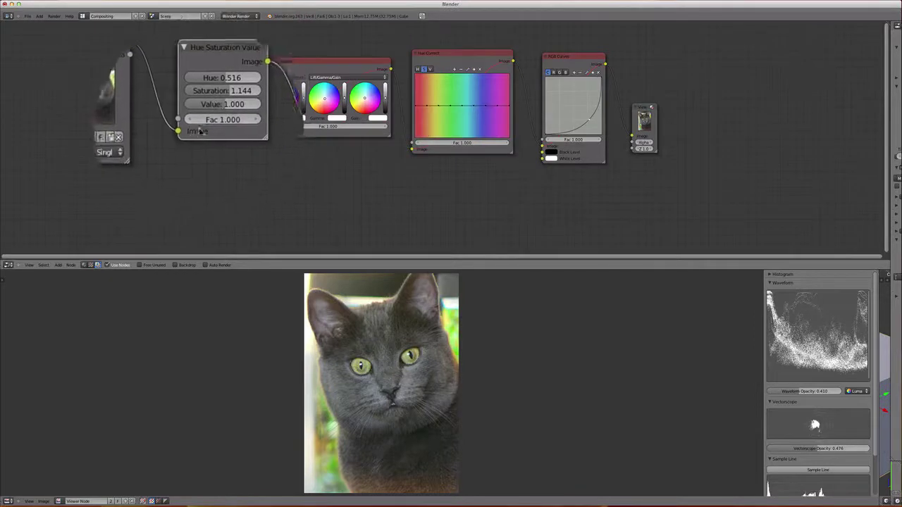
left_click_drag(207, 115, 226, 118)
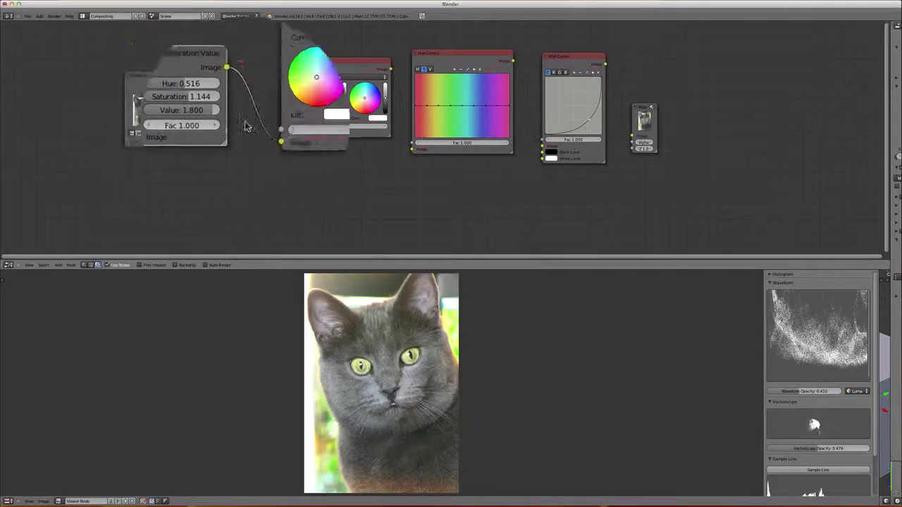
Try lowering the Hue Saturation Value node's factor in small increments to 0.200.
left_click(193, 125)
left_click(194, 125)
left_click(195, 125)
left_click(194, 125)
left_click(194, 126)
left_click(194, 125)
left_click(194, 126)
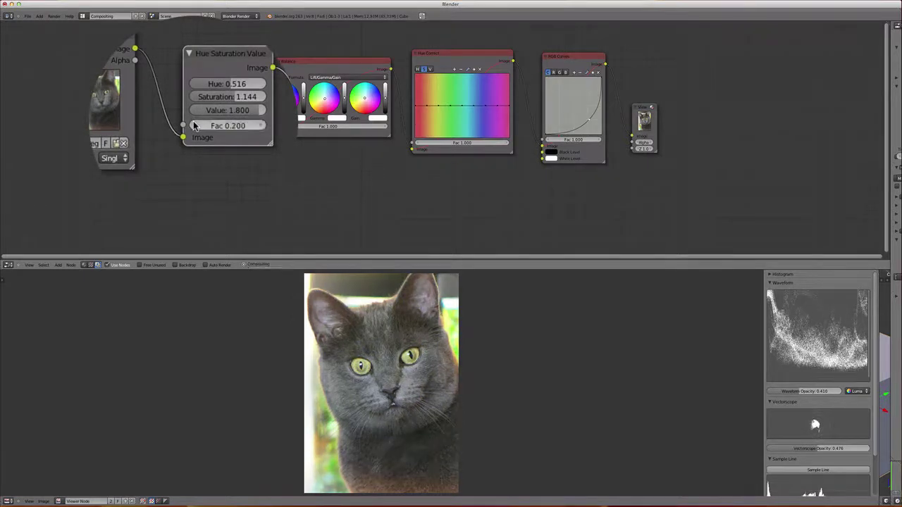
Bring the Hue Saturation Value node's factor back up in small increments to 1.000.
left_click(229, 126)
left_click(229, 126)
left_click(229, 125)
left_click(229, 126)
left_click(230, 126)
left_click(229, 126)
left_click(229, 126)
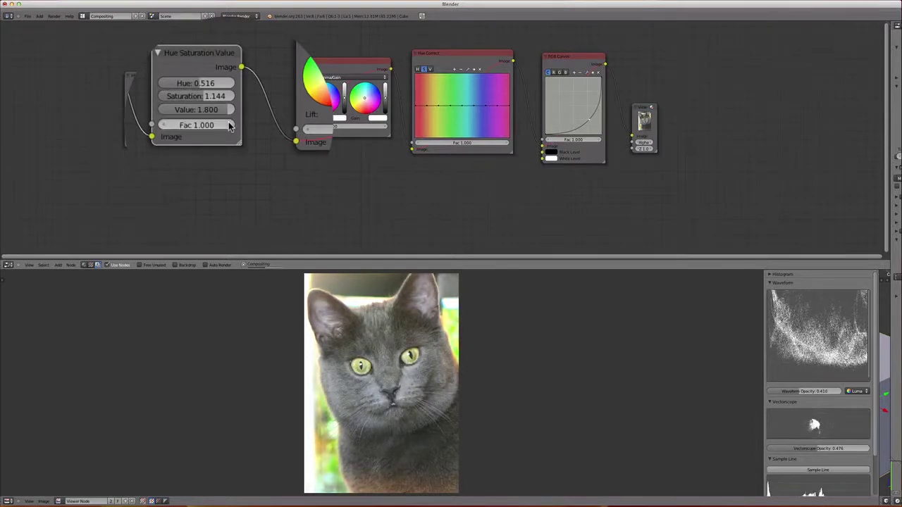
Try exaggerating the Hue Saturation Value effect with a factor of 3.000 and then 3.600, and reset the factor to 1.000.
left_click(205, 125)
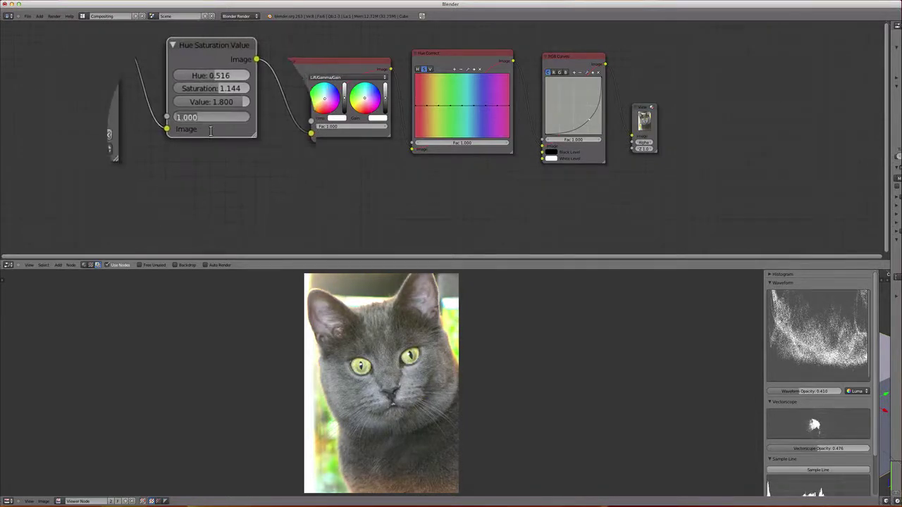
type("3")
key("Return")
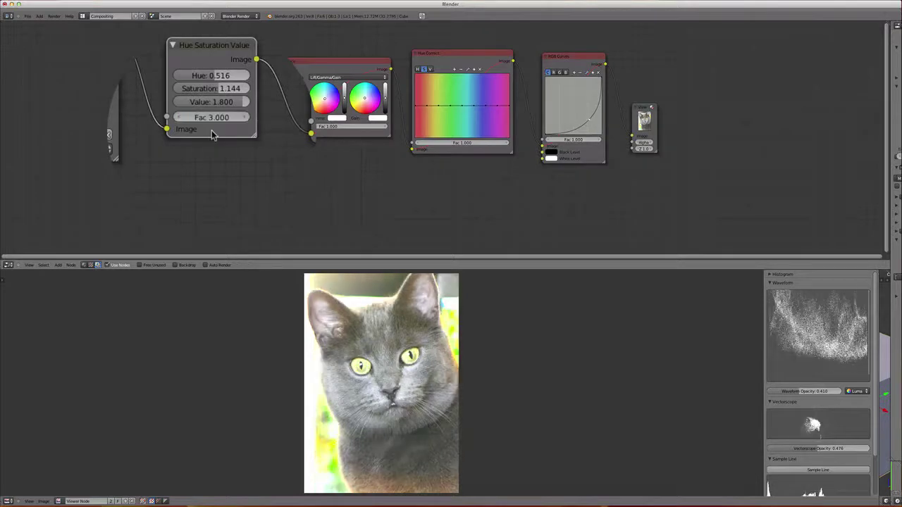
left_click(231, 125)
left_click(231, 124)
left_click(232, 125)
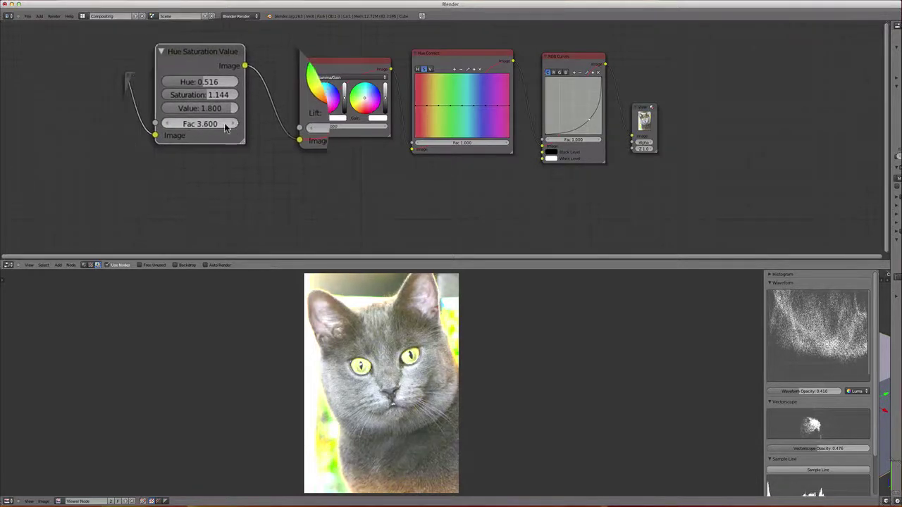
left_click(200, 122)
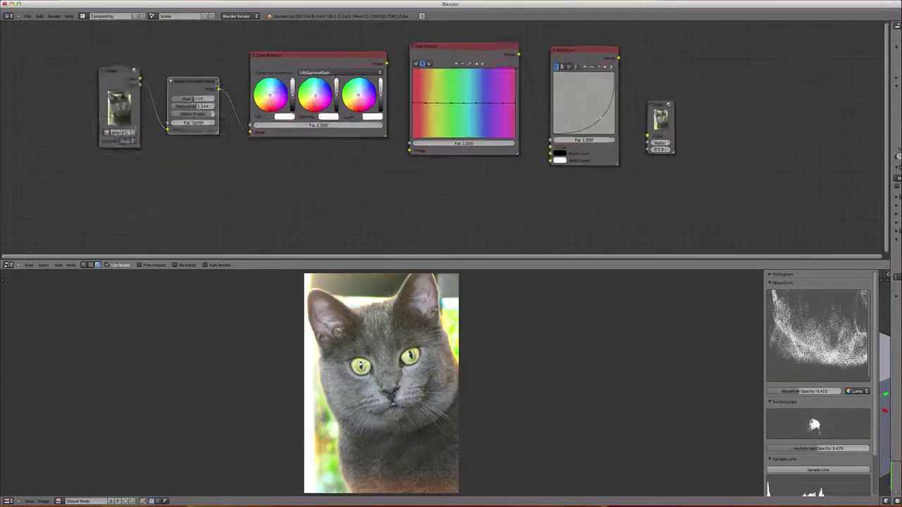
Mute the Hue Saturation Value node.
scroll(451, 134, "up", 4)
scroll(451, 133, "down", 6)
scroll(451, 134, "up", 3)
scroll(196, 102, "up", 2)
scroll(196, 102, "down", 4)
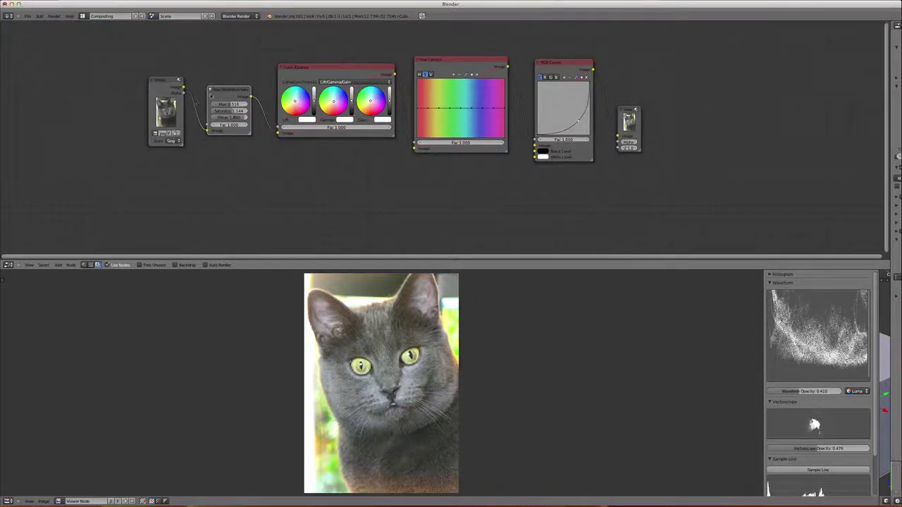
key("m")
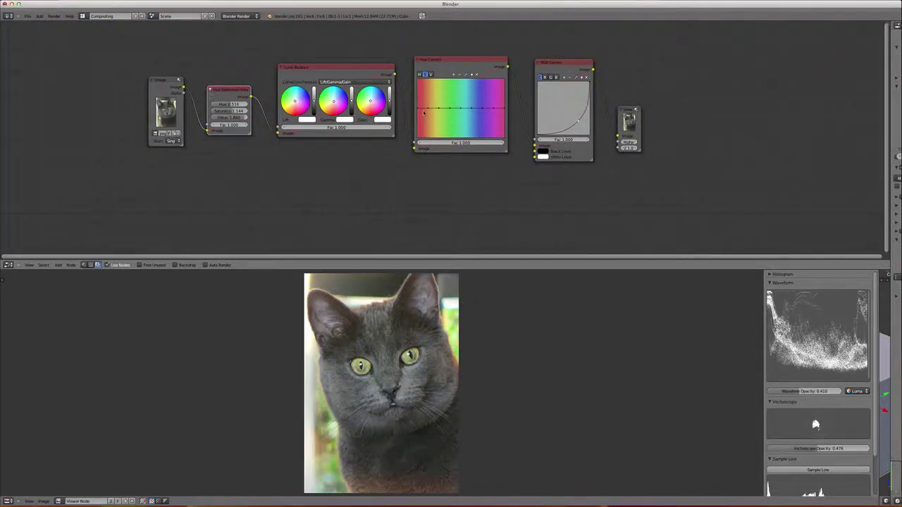
Review the whole node chain and the image scopes, from the waveform and vectorscope down to the sample line.
scroll(363, 104, "down", 1)
scroll(838, 376, "down", 2)
scroll(838, 377, "up", 2)
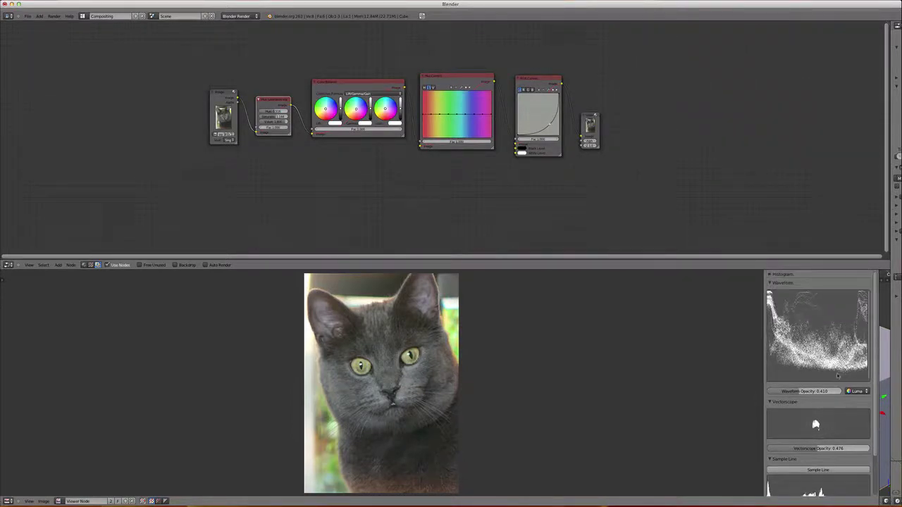
scroll(838, 377, "down", 2)
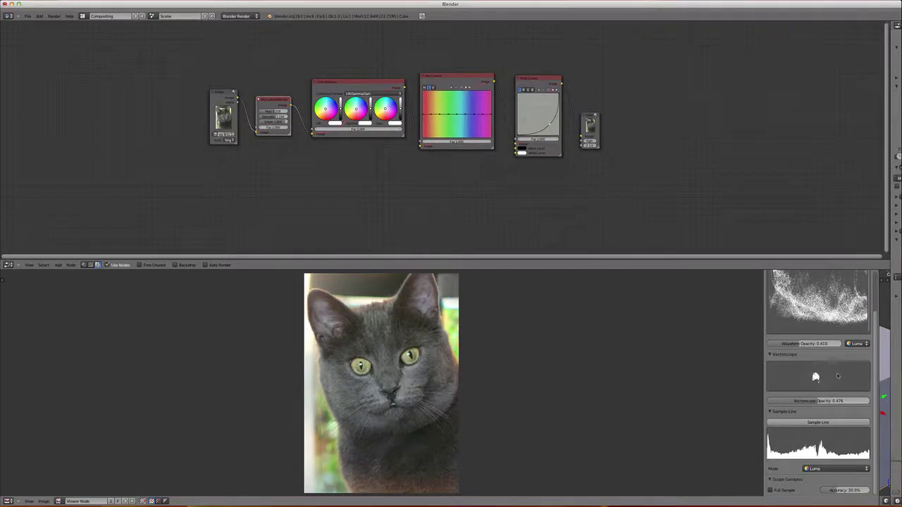
scroll(838, 376, "up", 2)
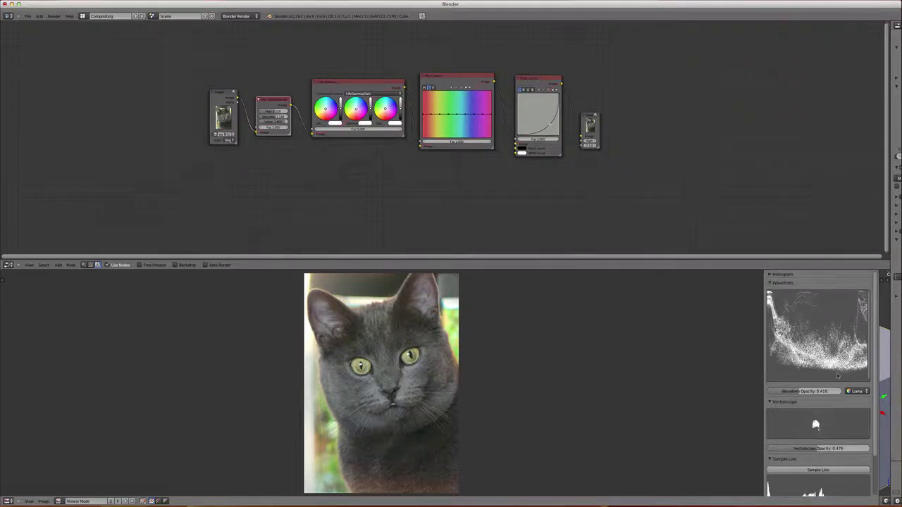